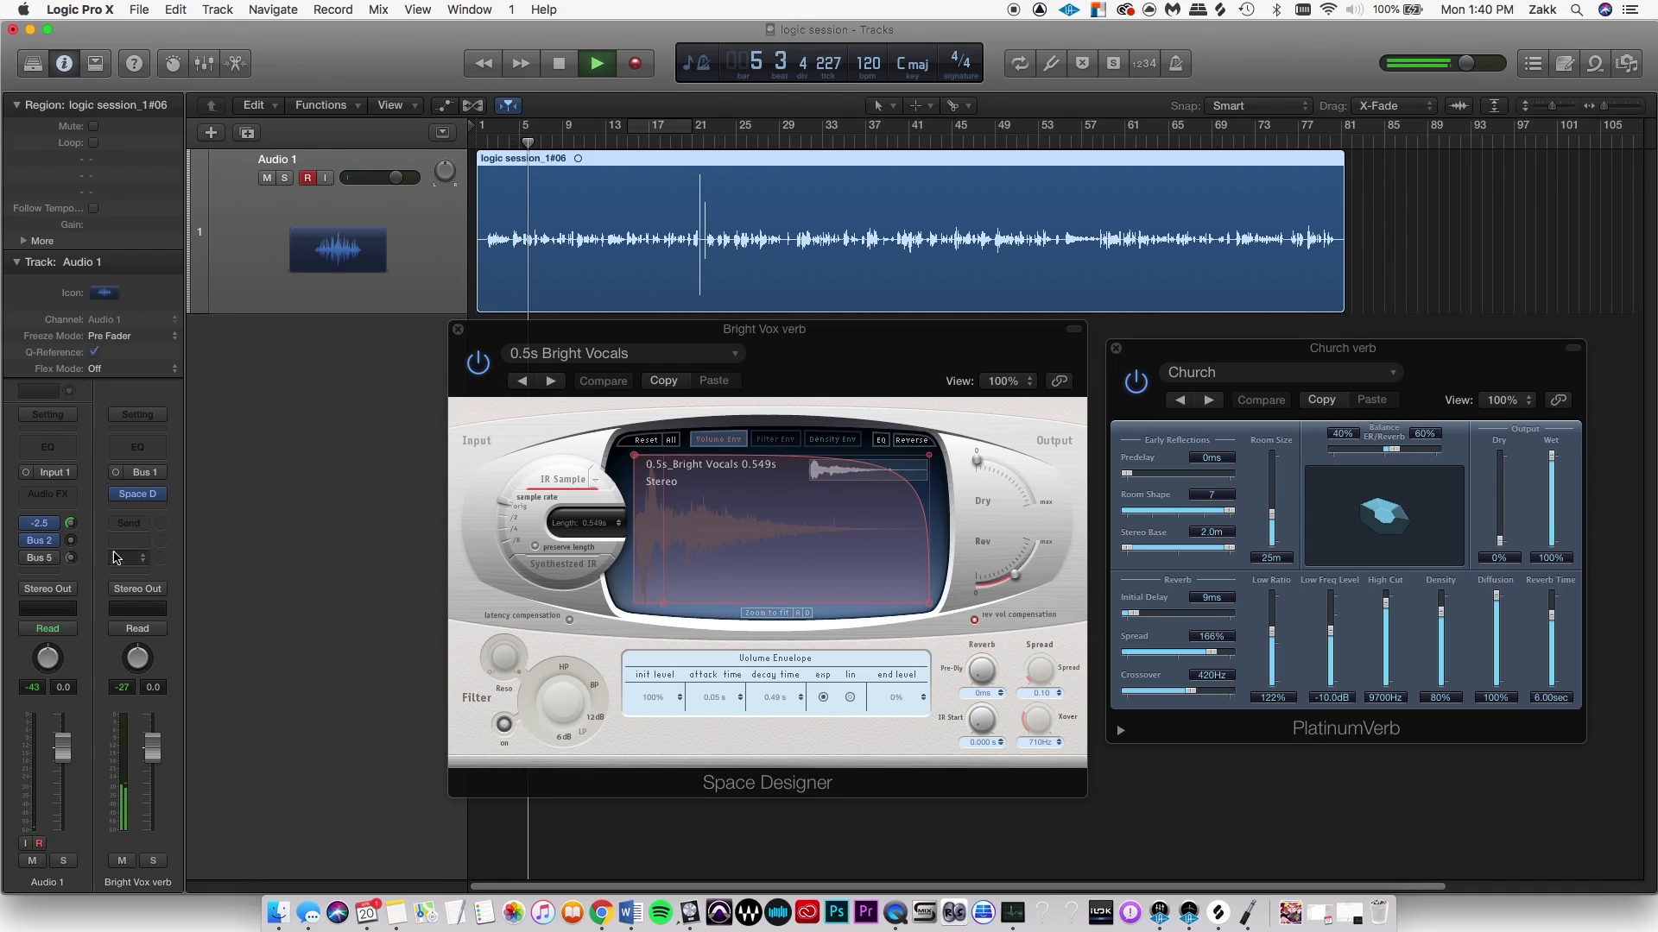
# - Sweep Audio 1's Bus 2 (Church verb) send level, settle it at about -0.1 dB, and switch the send to Pre Fader
pyautogui.click(43, 542)
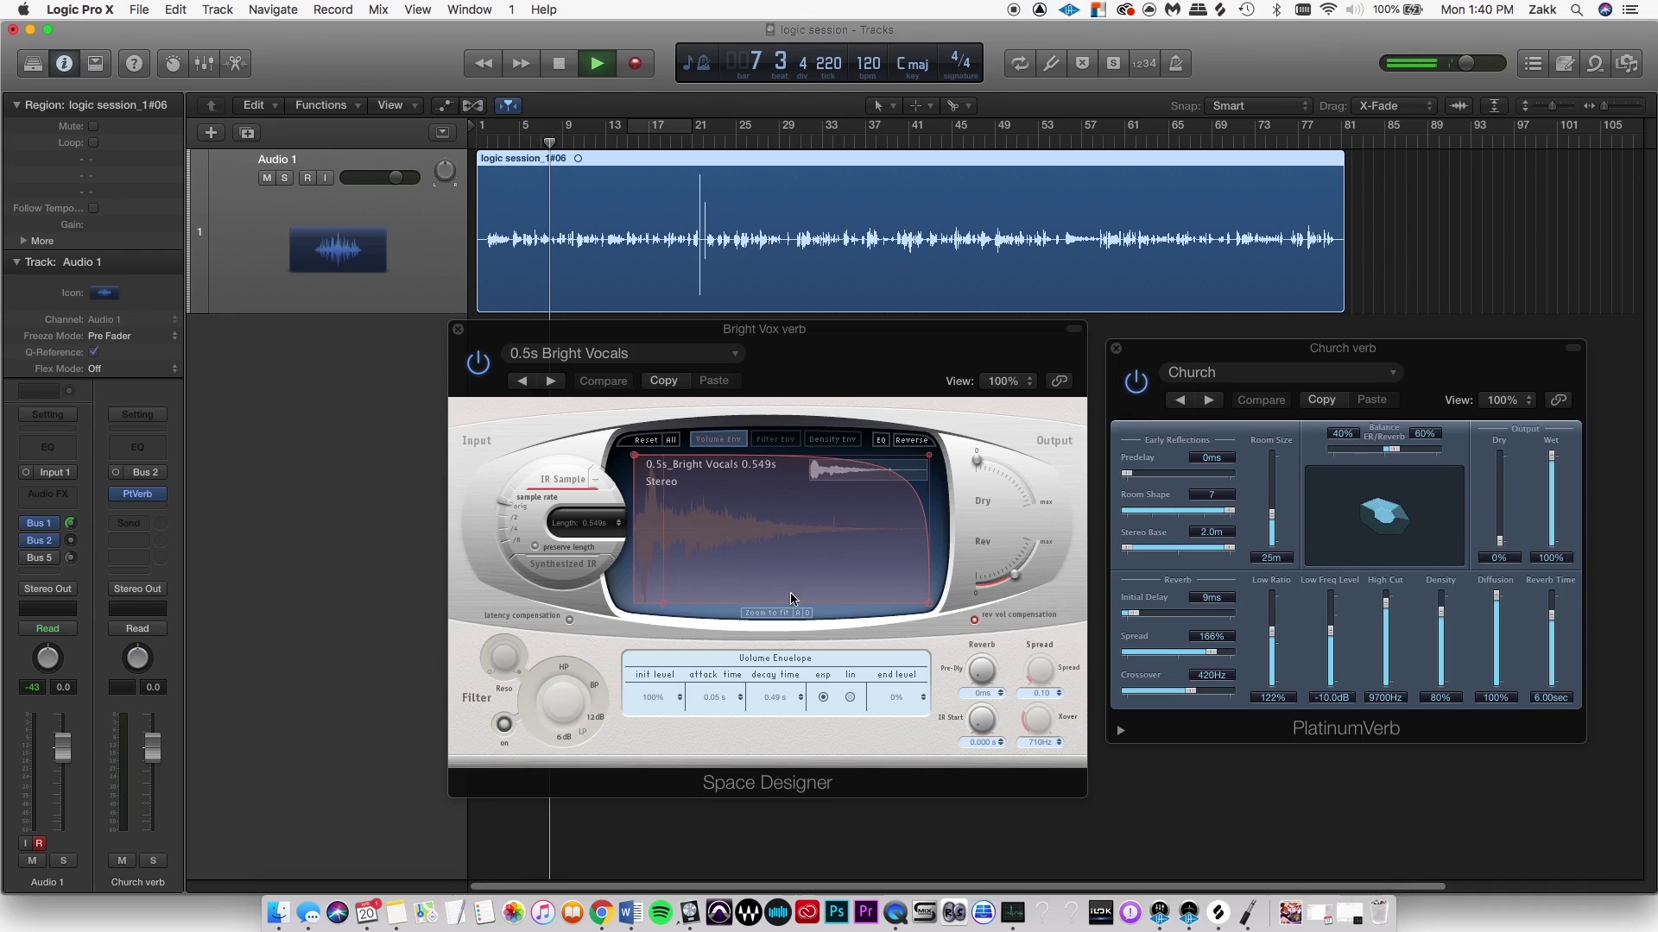
pyautogui.moveTo(71, 541); pyautogui.dragTo(83, 447)
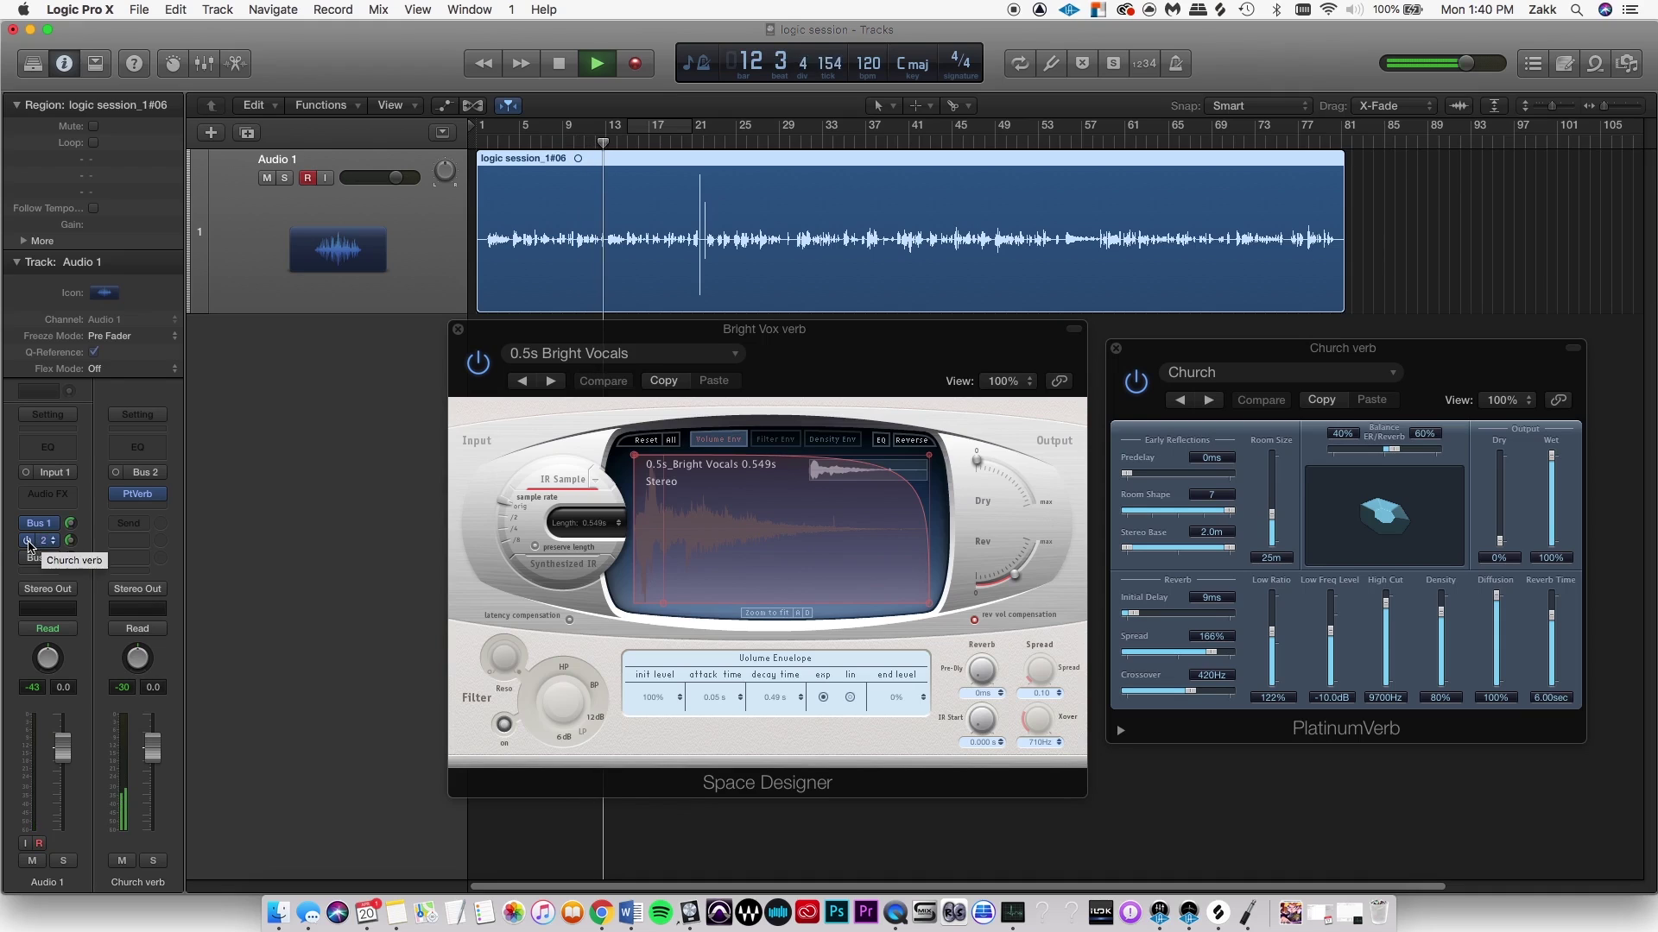
pyautogui.moveTo(72, 529); pyautogui.dragTo(77, 712)
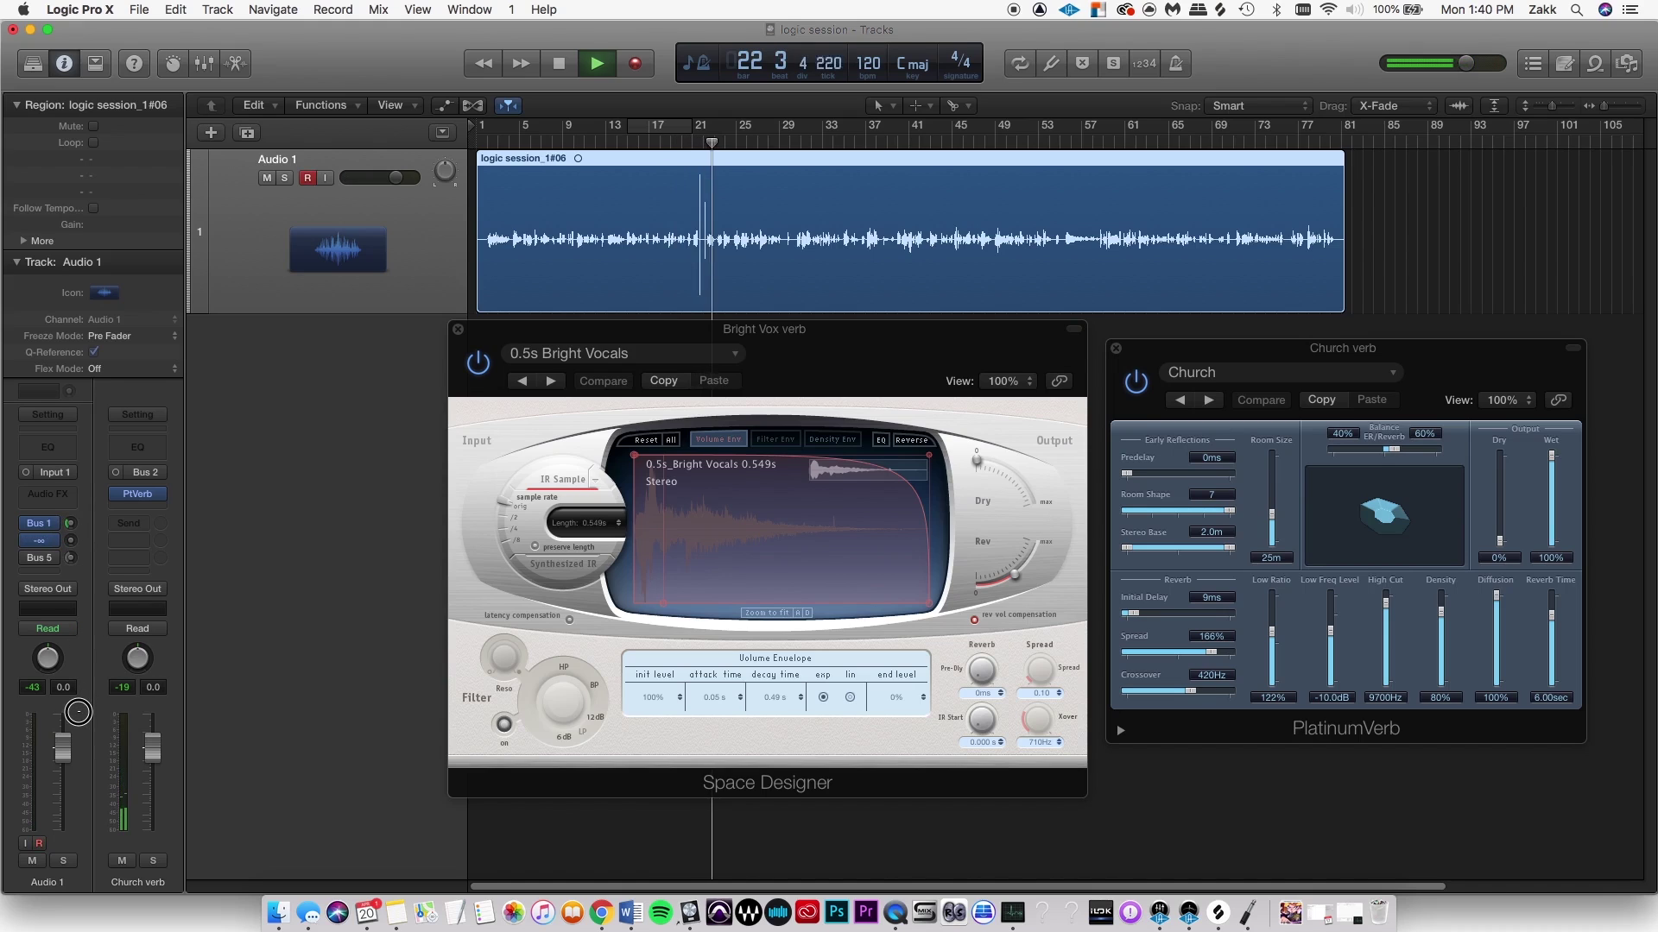
pyautogui.click(71, 545)
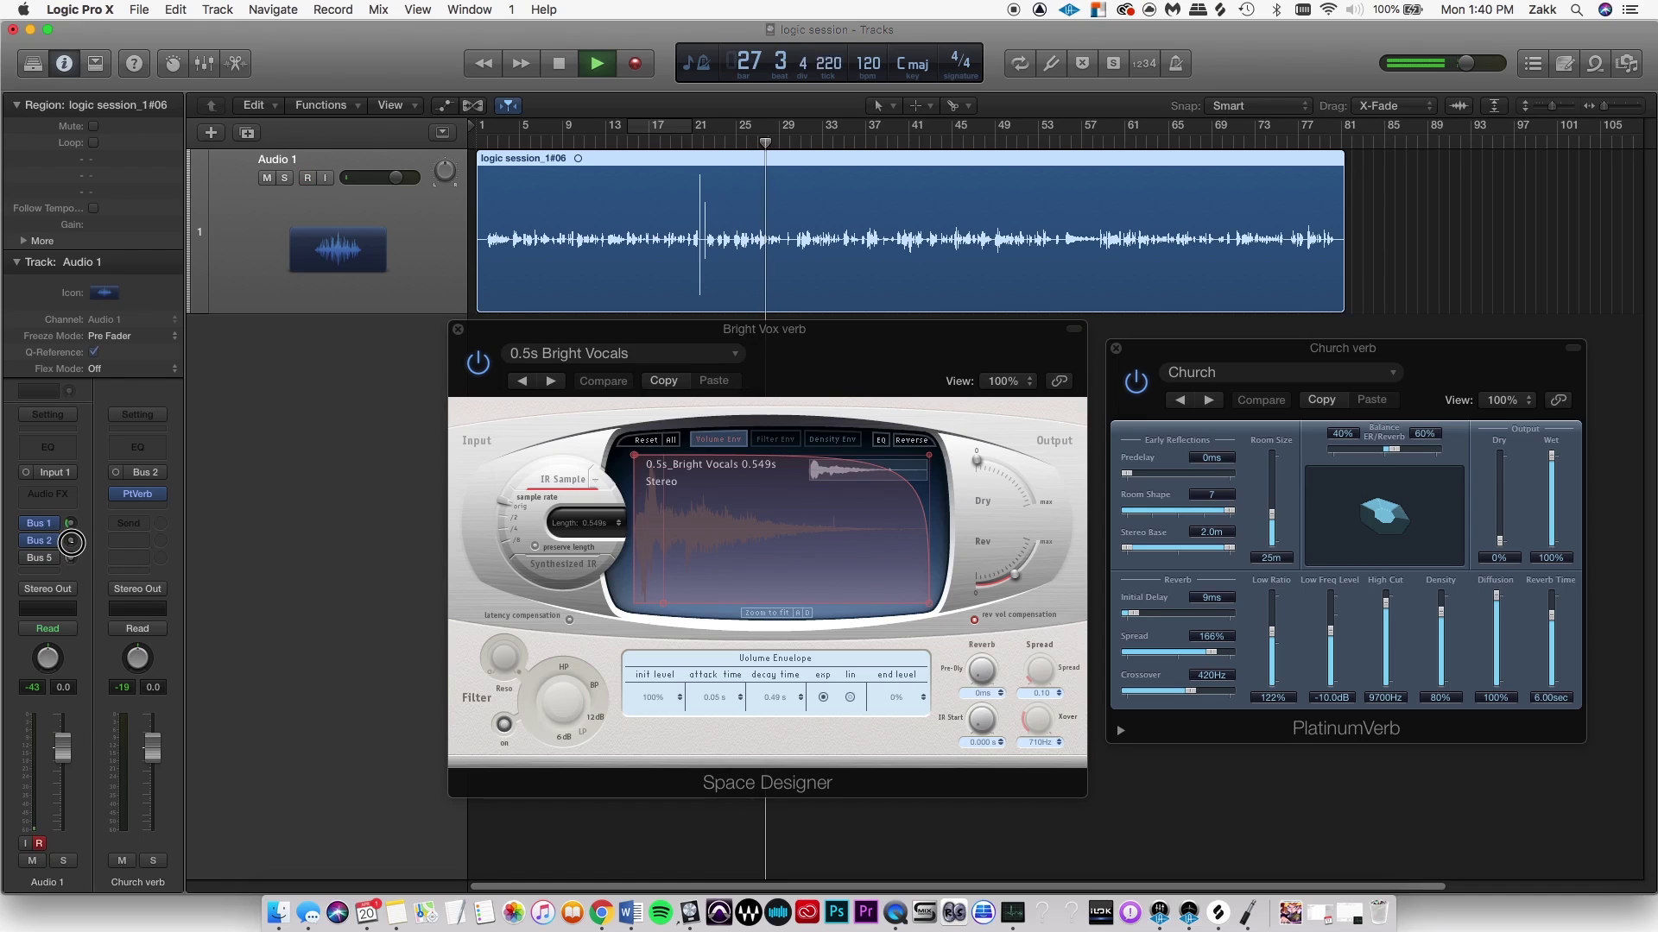
pyautogui.moveTo(72, 543); pyautogui.dragTo(80, 597)
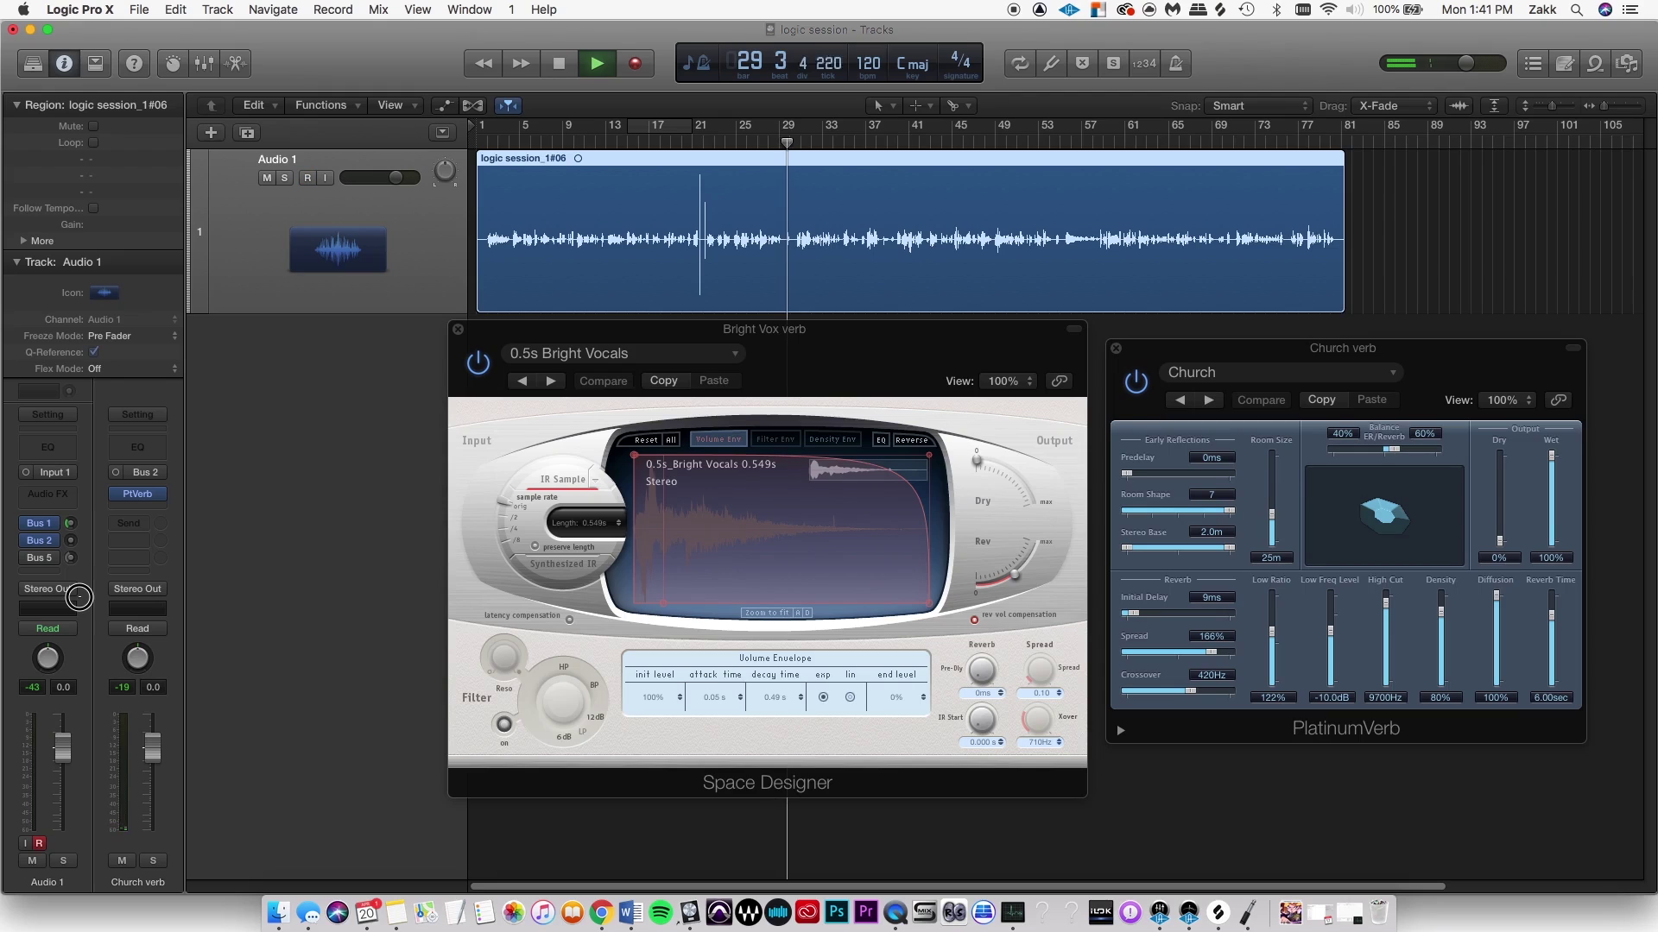
pyautogui.moveTo(79, 596); pyautogui.dragTo(95, 444)
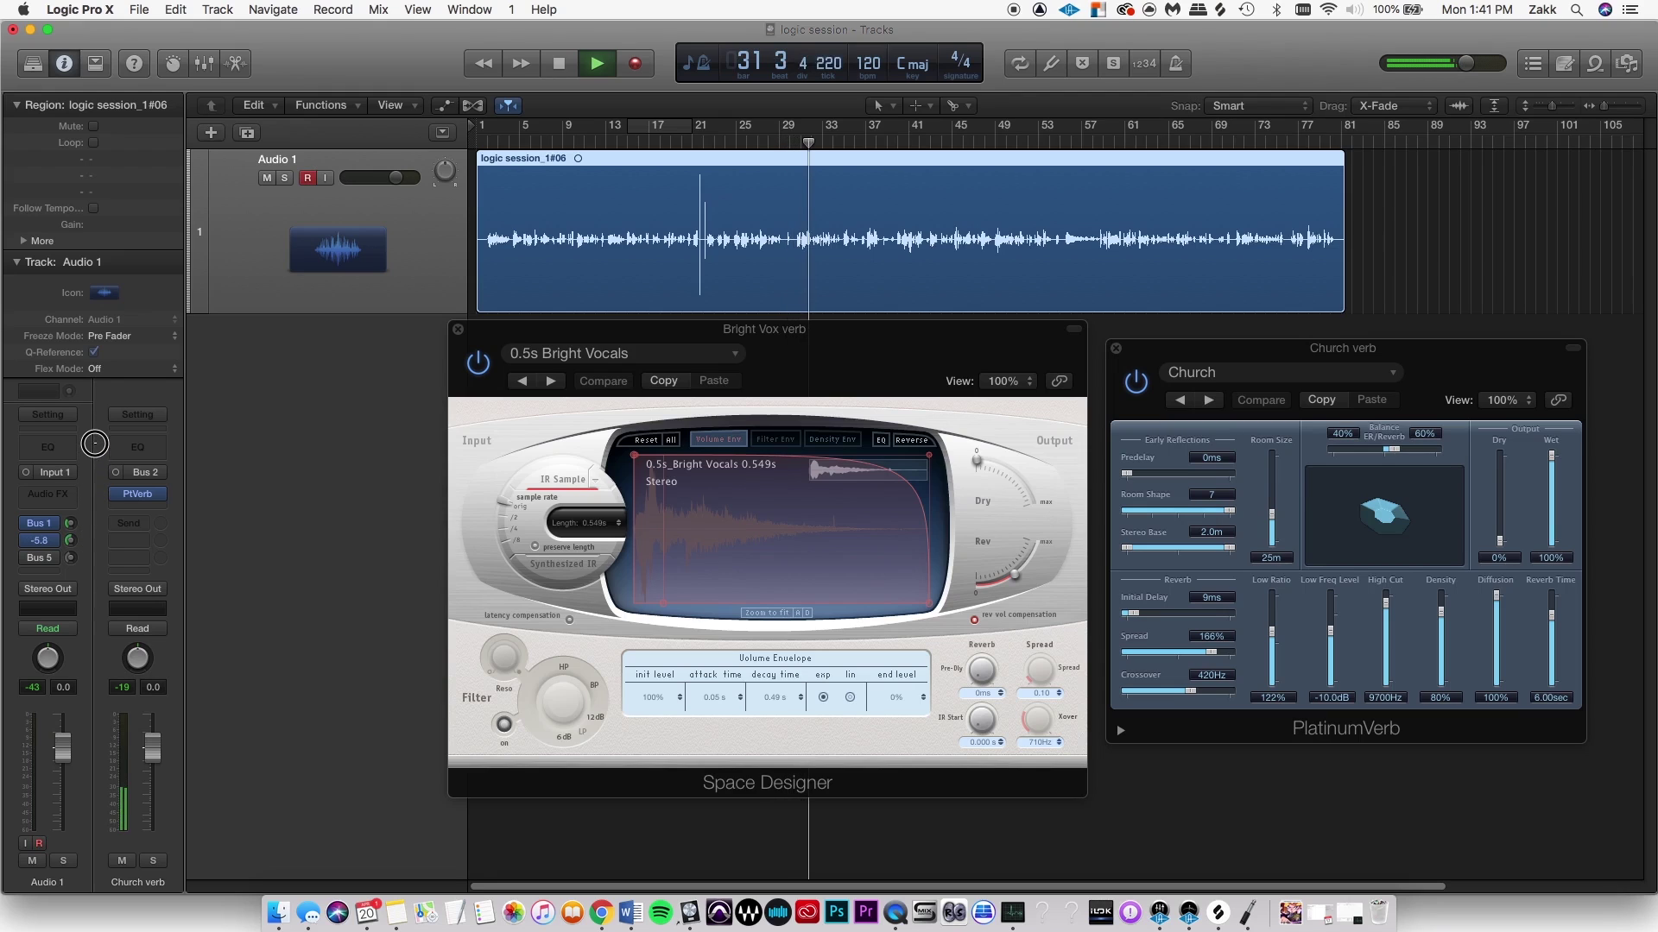
pyautogui.moveTo(95, 444); pyautogui.dragTo(96, 464)
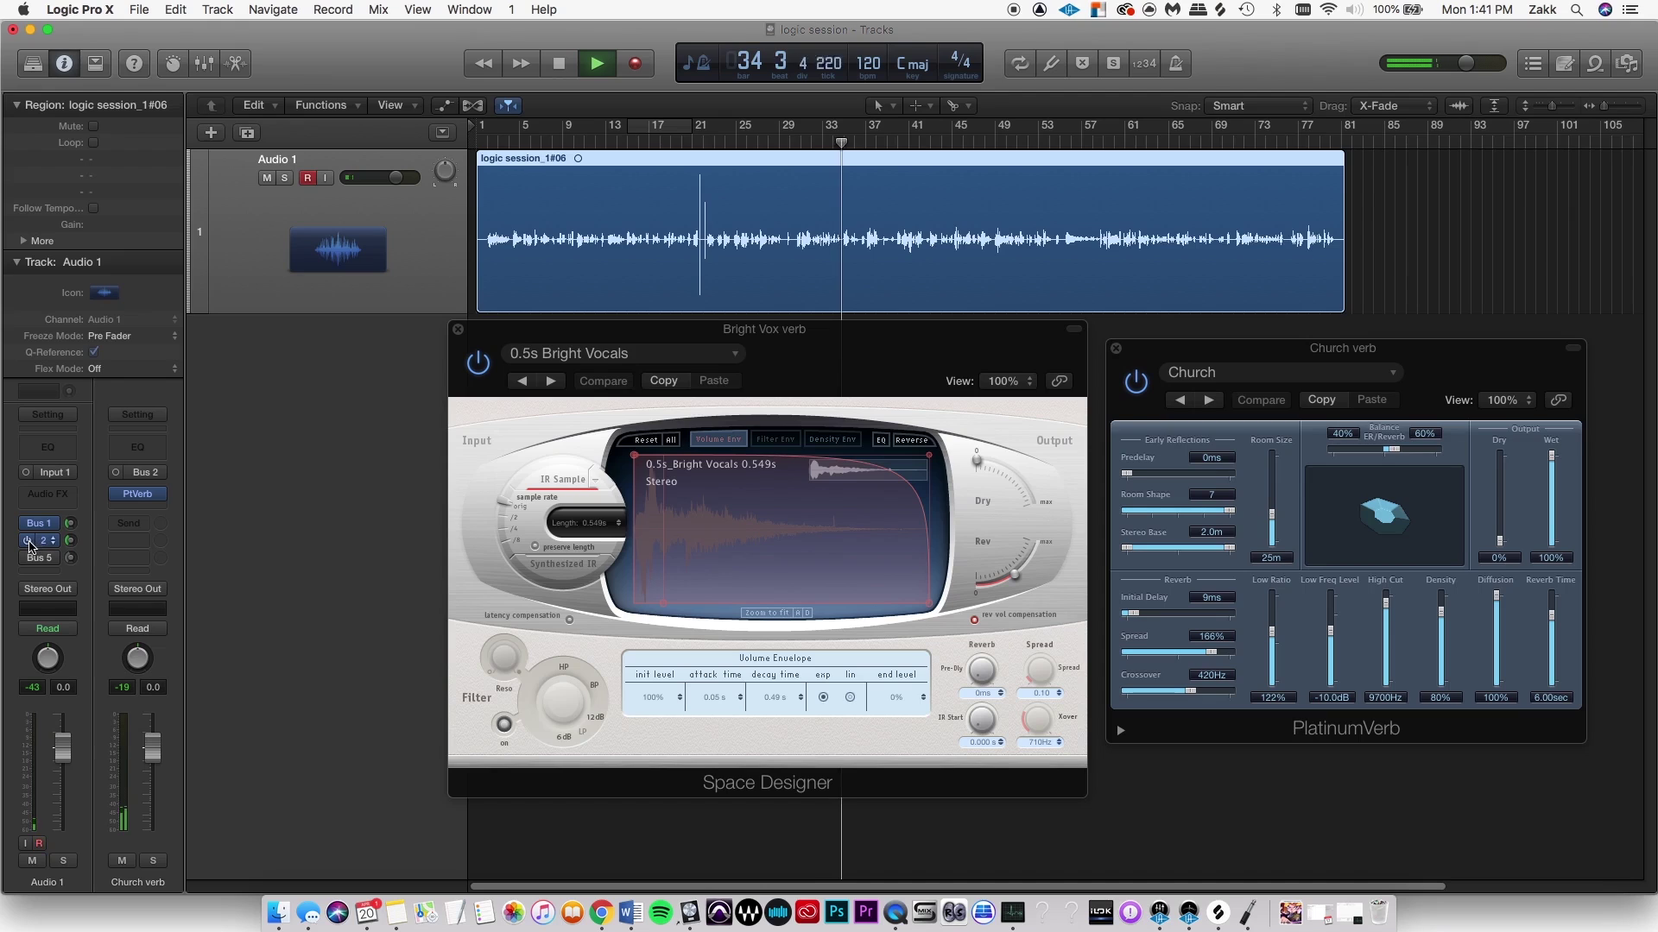
pyautogui.moveTo(67, 525); pyautogui.dragTo(82, 469)
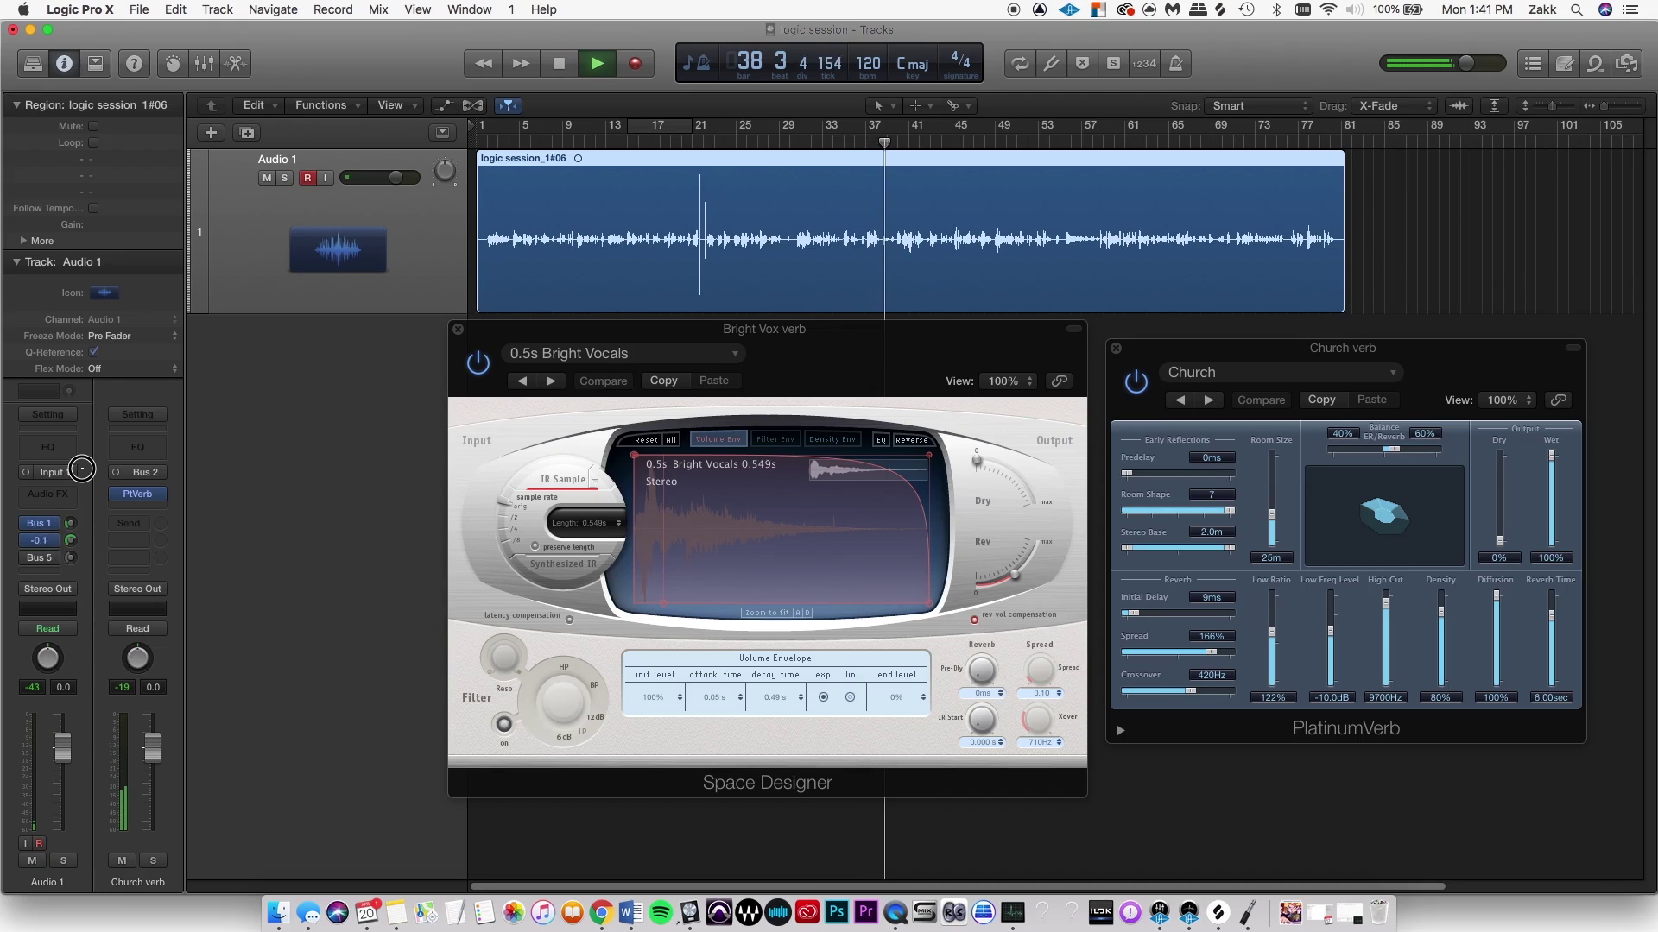
pyautogui.click(42, 541)
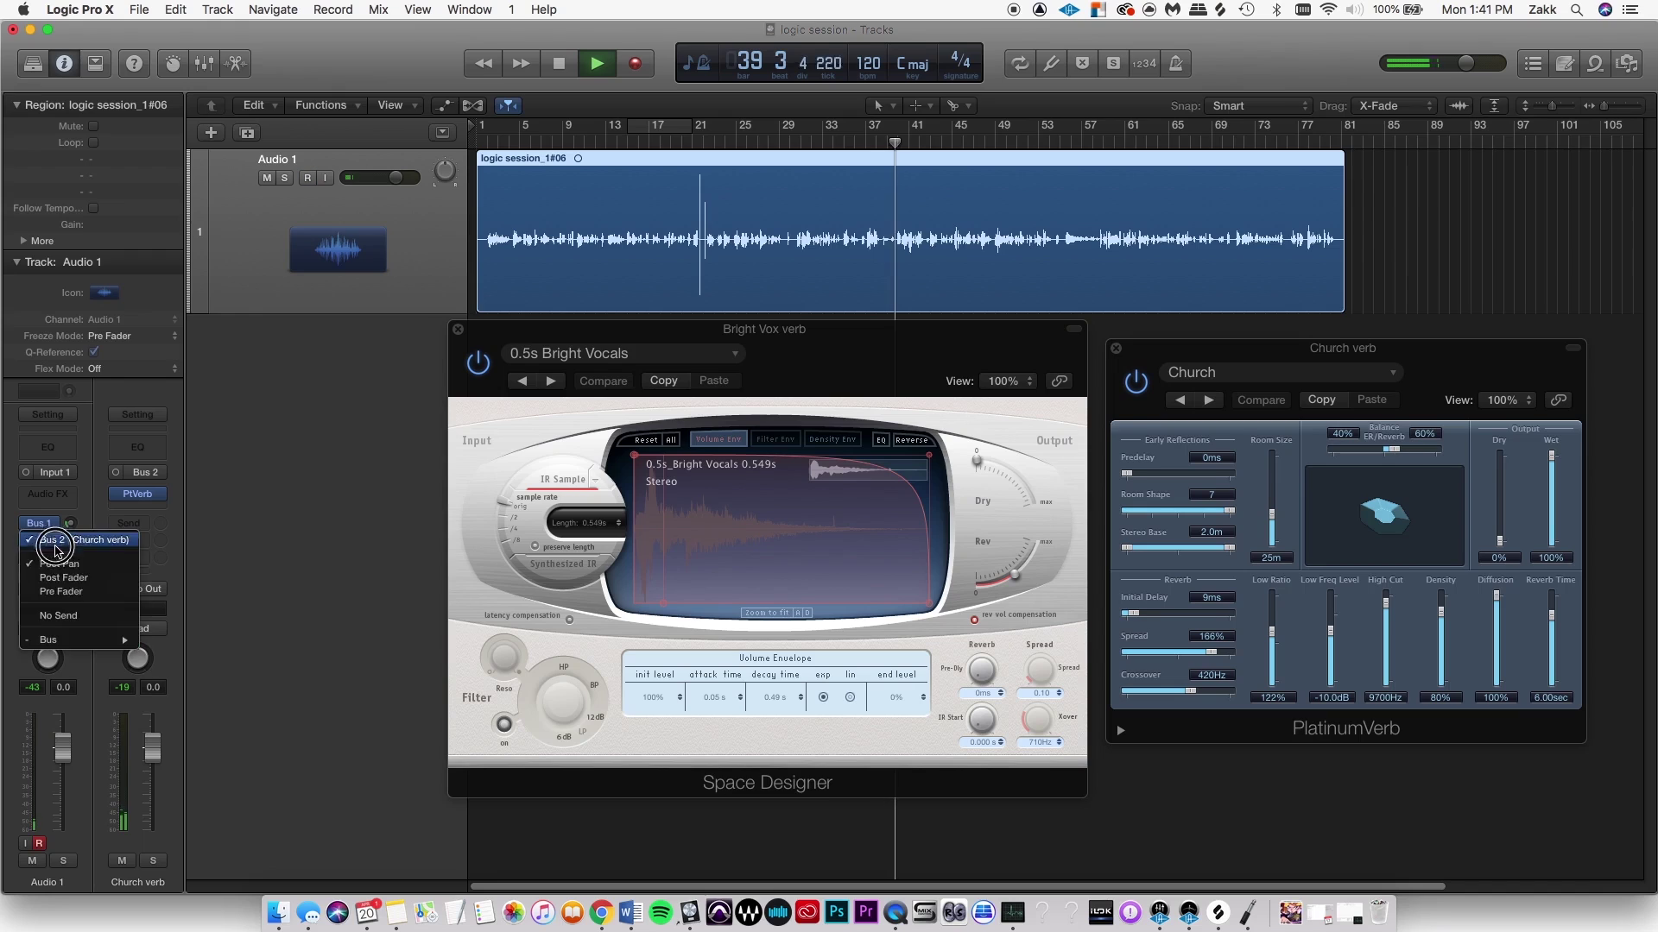
pyautogui.click(76, 592)
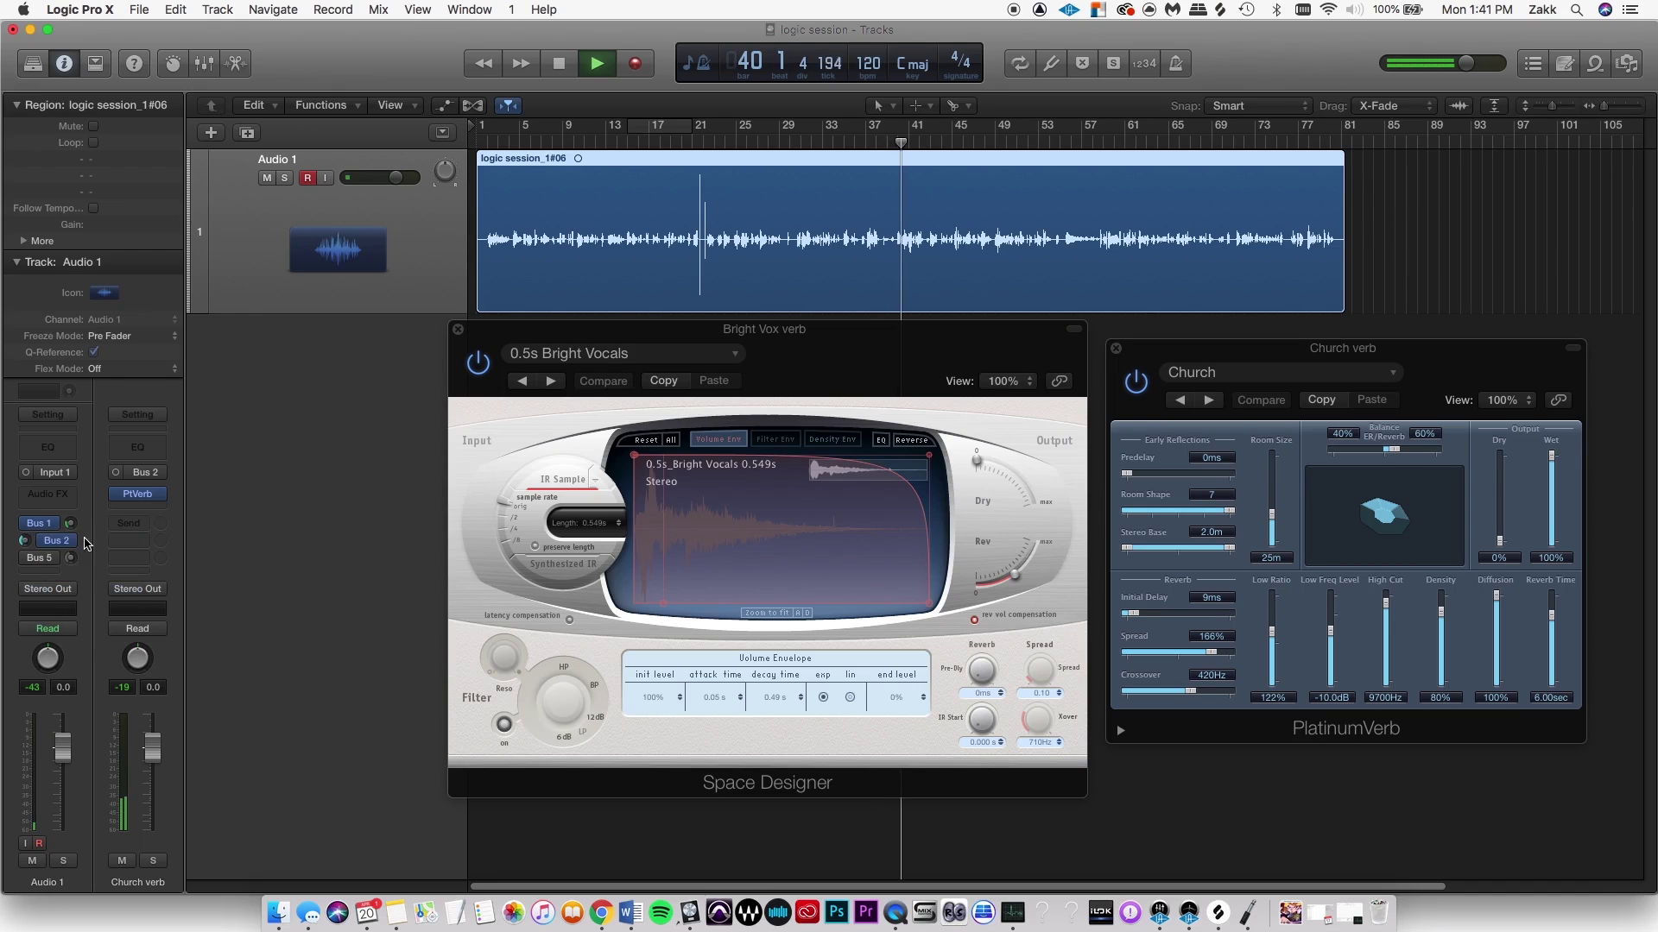
# - Leave only the Bus 5 delay send active at about -16.4 dB, with its Echo plug-in at 1/8 time and 100% wet
pyautogui.click(31, 560)
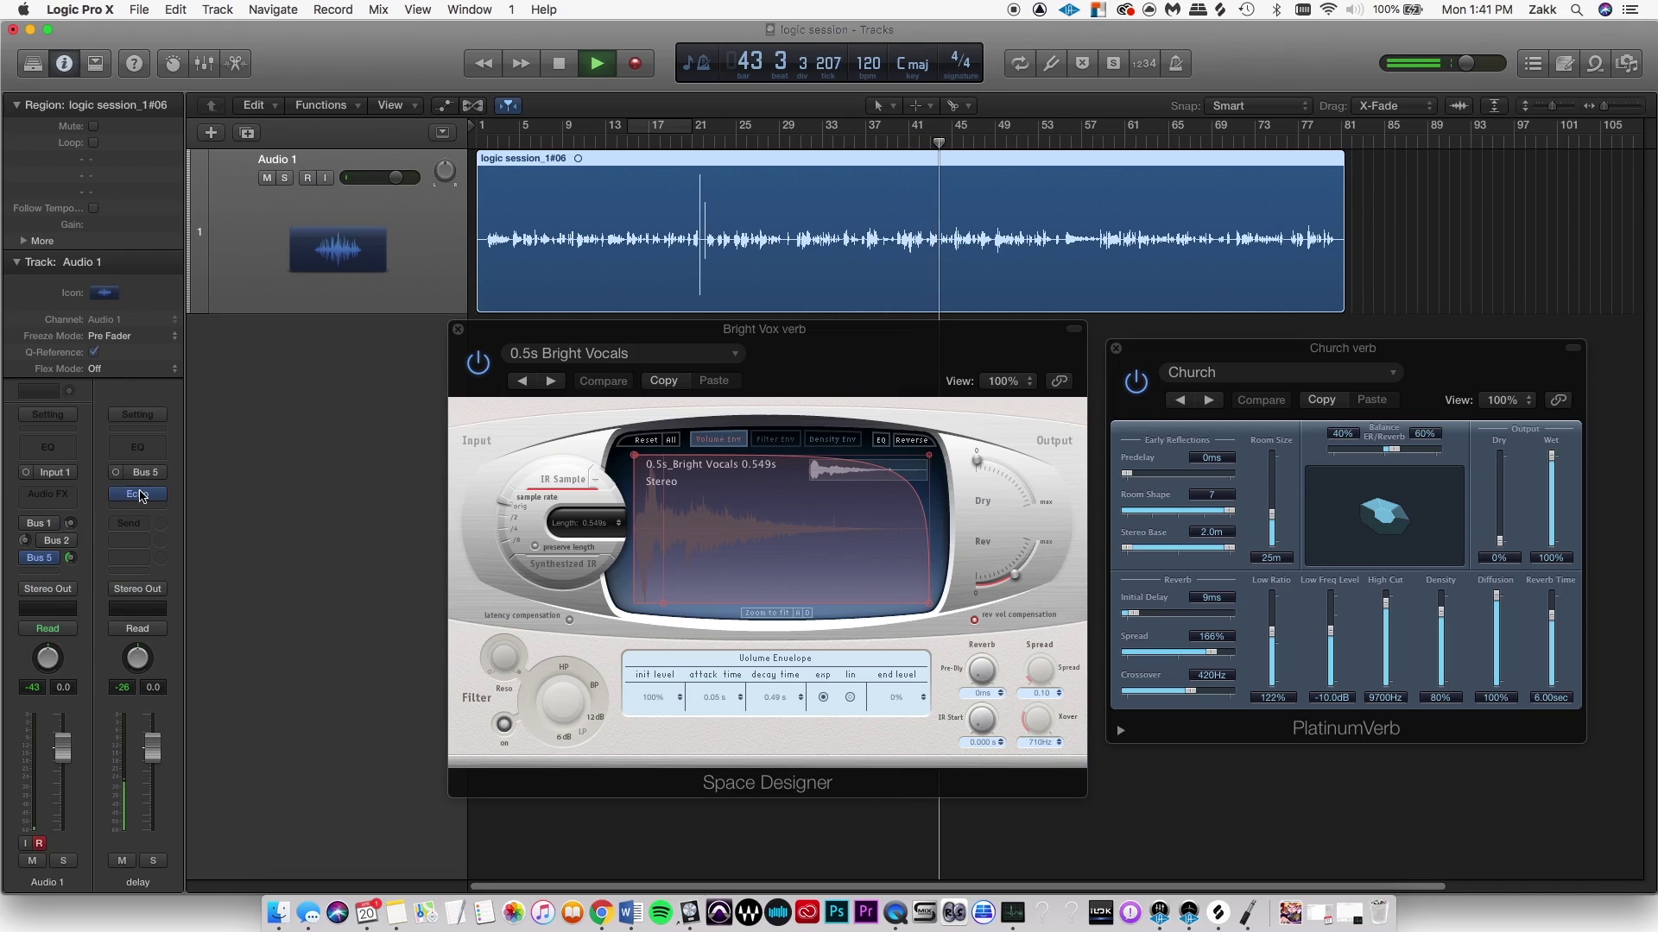
pyautogui.click(138, 495)
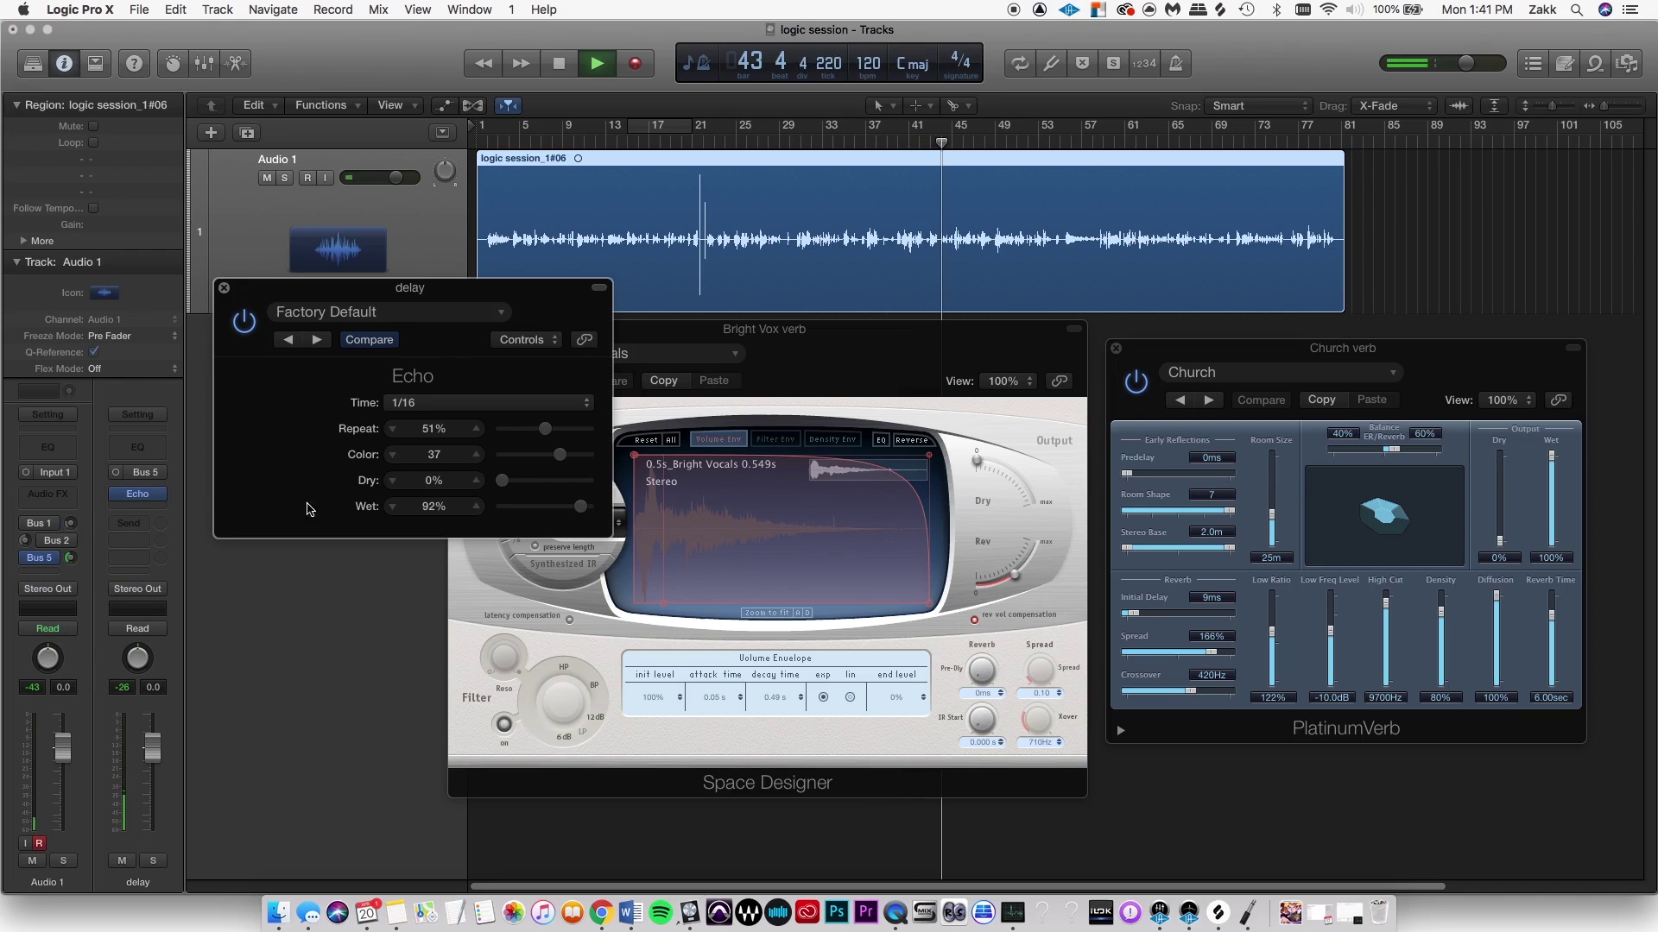
pyautogui.click(529, 403)
pyautogui.click(416, 439)
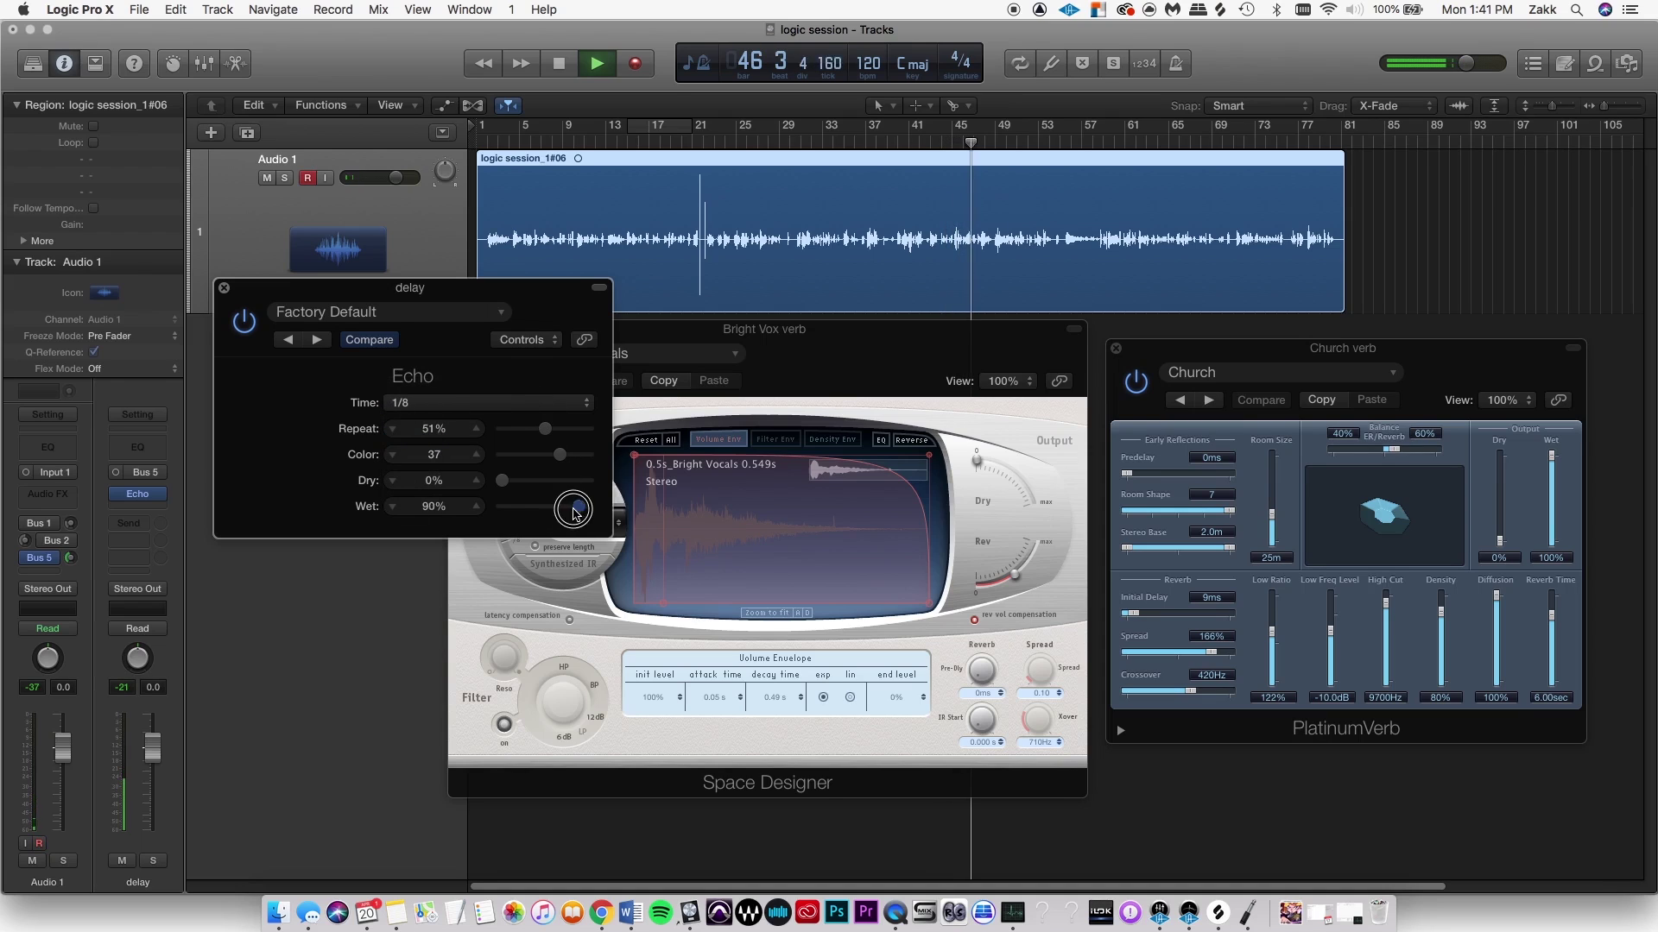
pyautogui.moveTo(578, 507)
pyautogui.mouseDown()
pyautogui.moveTo(470, 510)
pyautogui.moveTo(603, 517)
pyautogui.mouseUp()
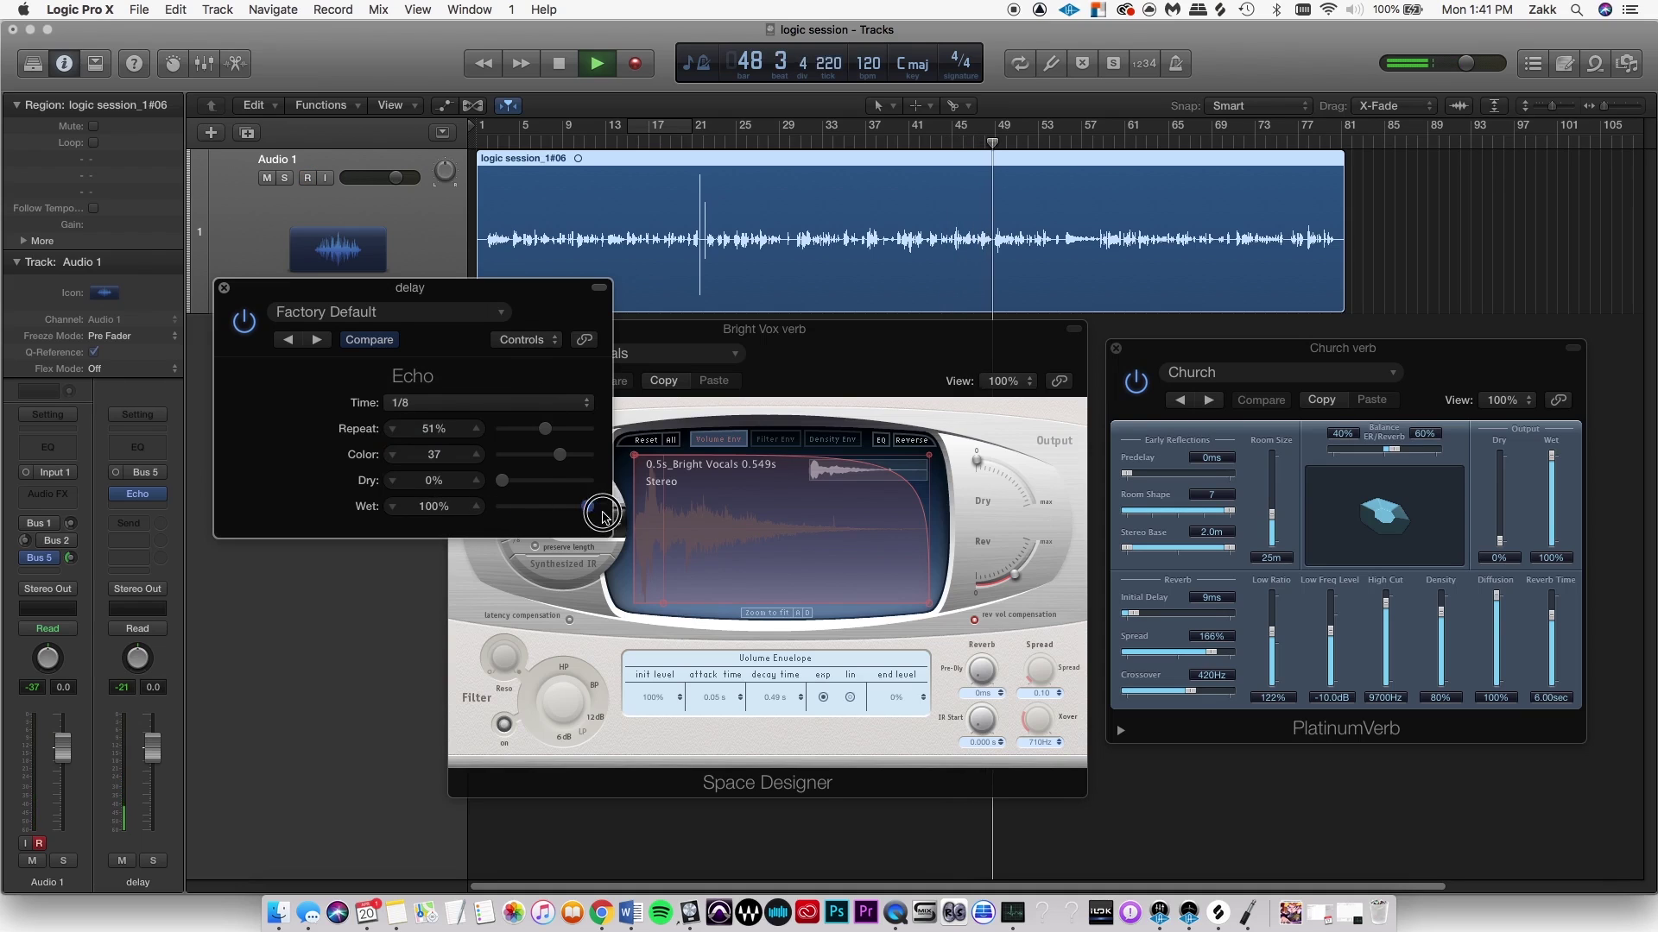
pyautogui.moveTo(70, 558); pyautogui.dragTo(77, 594)
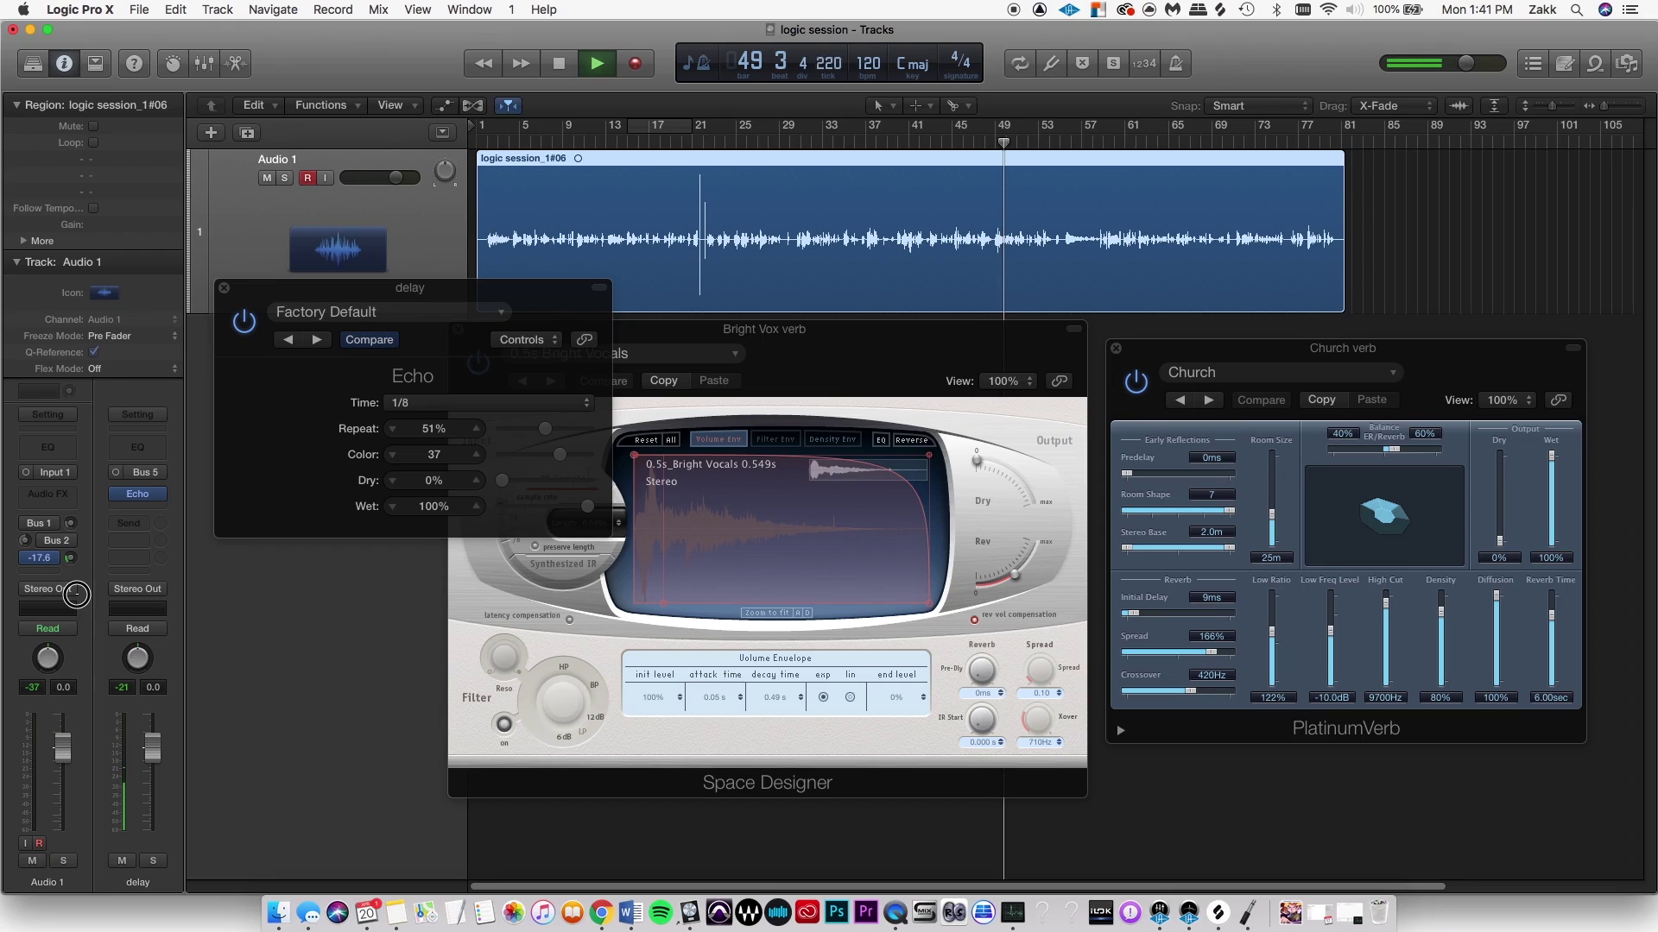
# - Set the Echo time to 1/4 and repeat to 80%, and raise Audio 1's Bus 5 send level
pyautogui.click(448, 402)
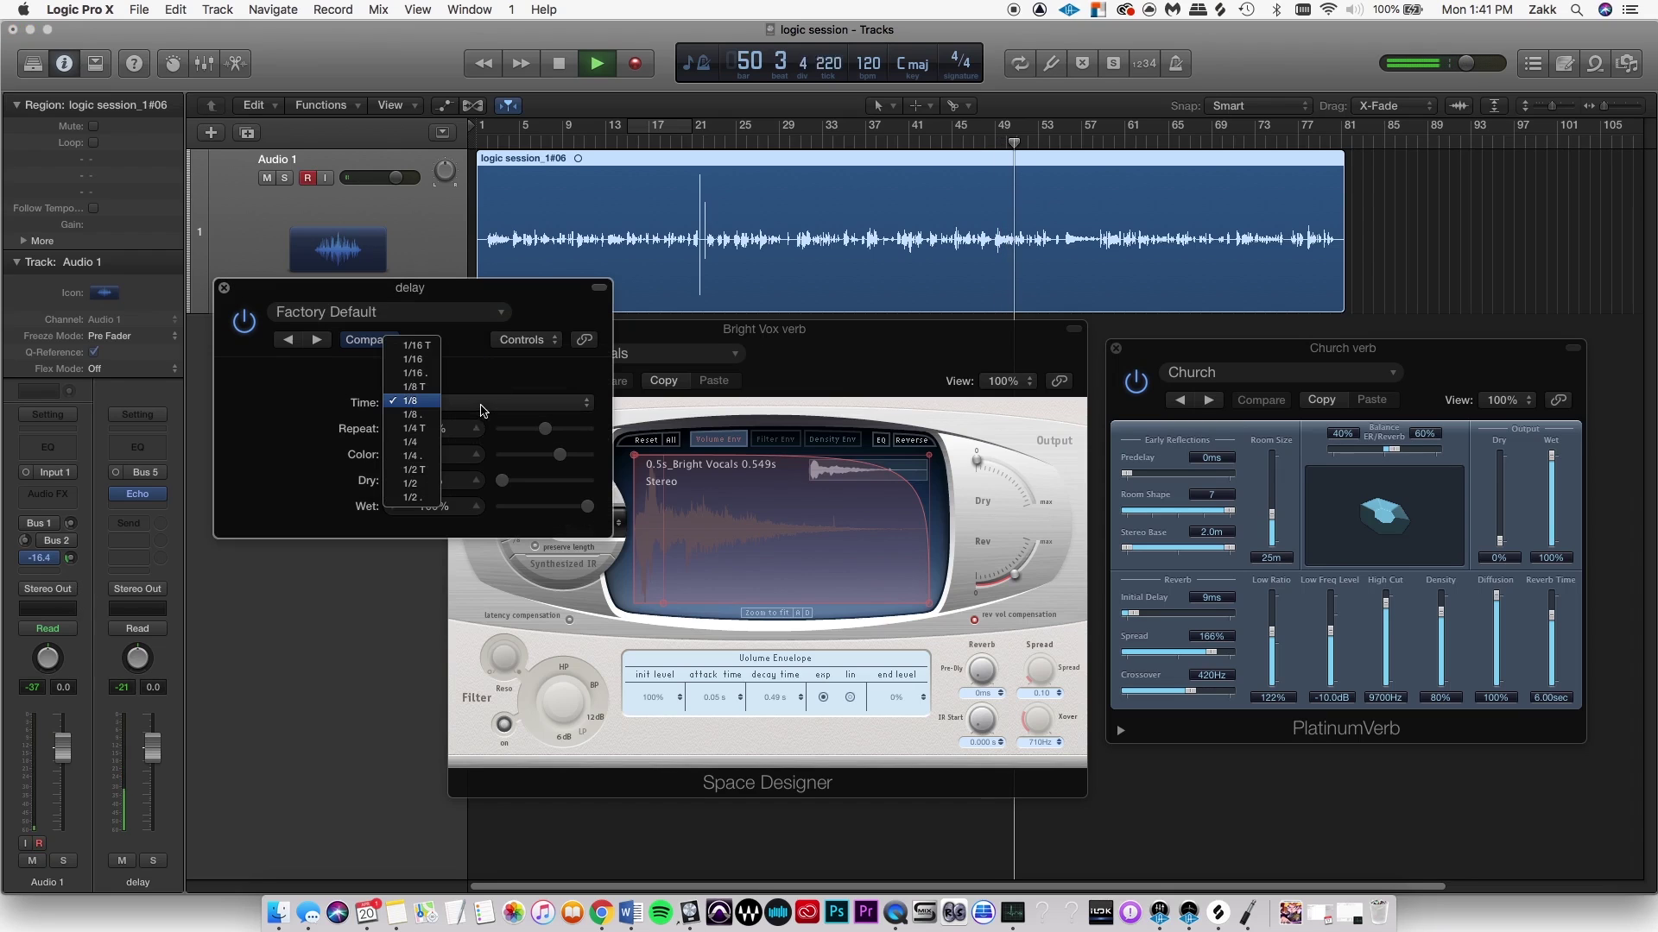
pyautogui.click(415, 443)
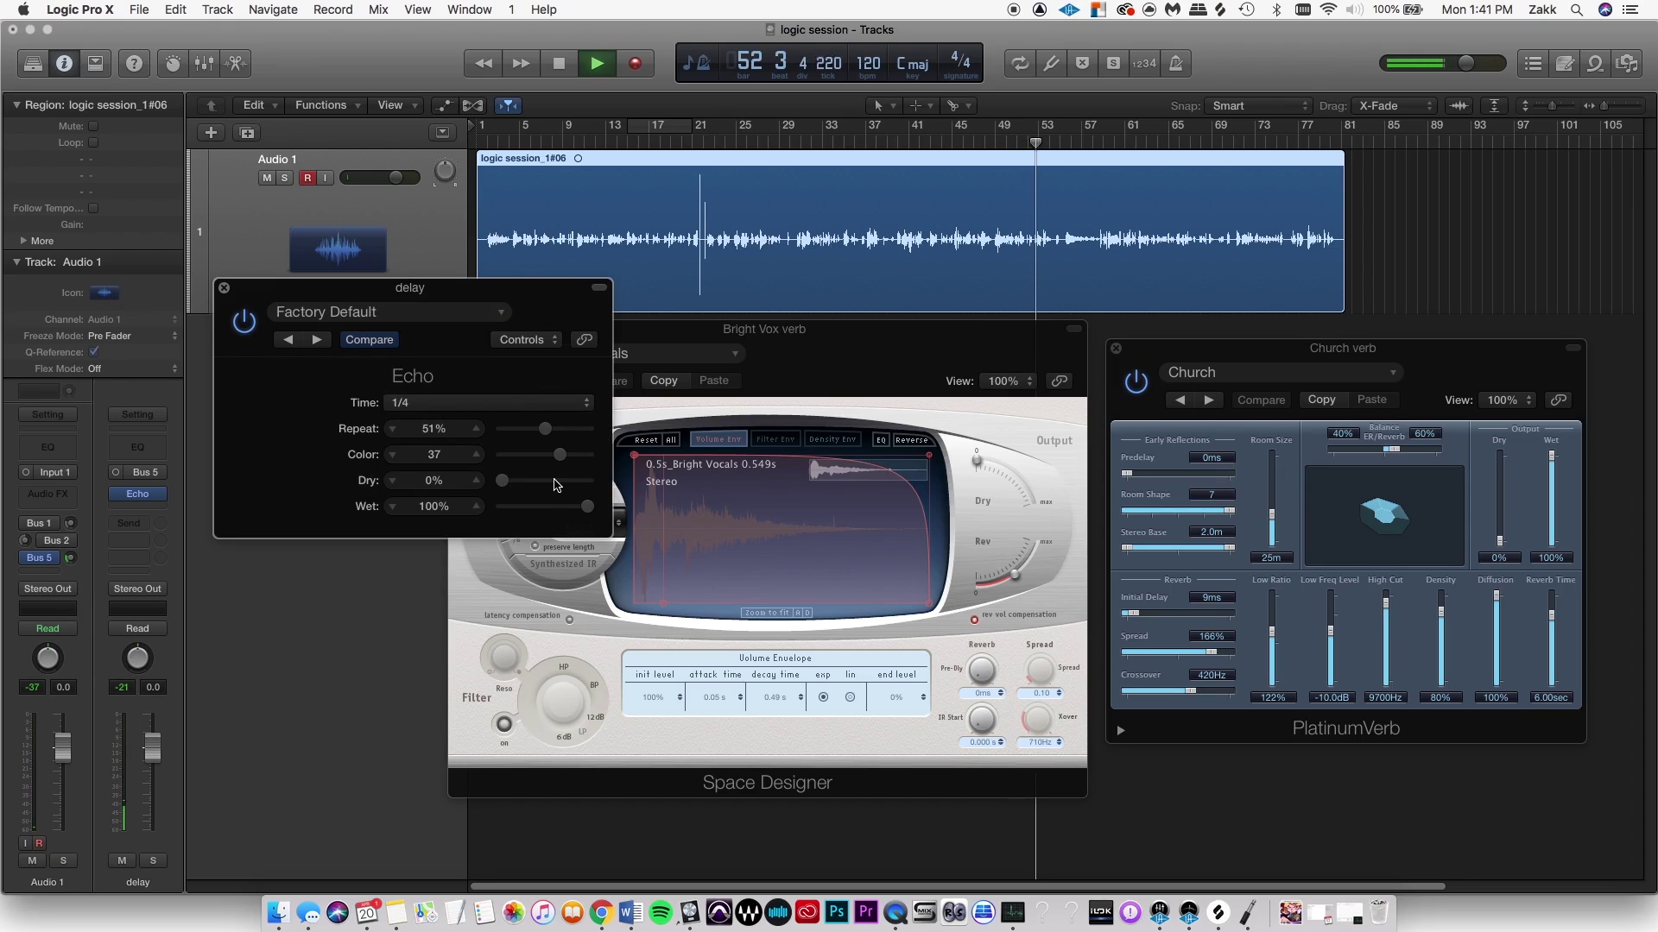
pyautogui.moveTo(547, 430)
pyautogui.mouseDown()
pyautogui.moveTo(592, 435)
pyautogui.moveTo(577, 440)
pyautogui.mouseUp()
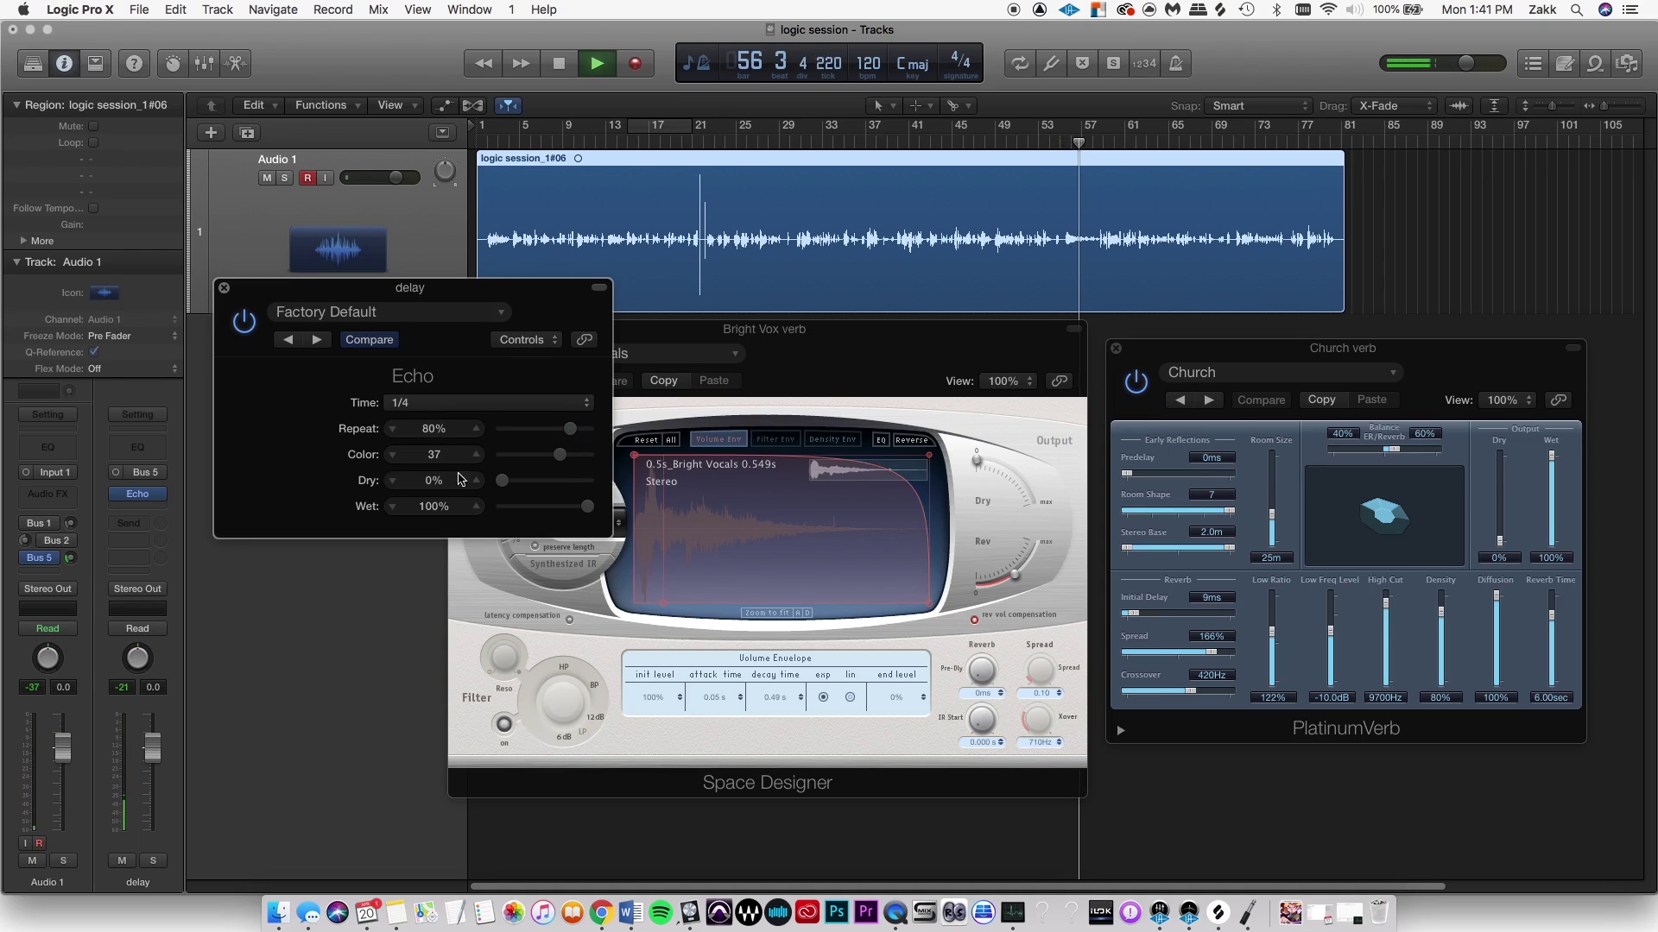
pyautogui.moveTo(70, 558); pyautogui.dragTo(78, 535)
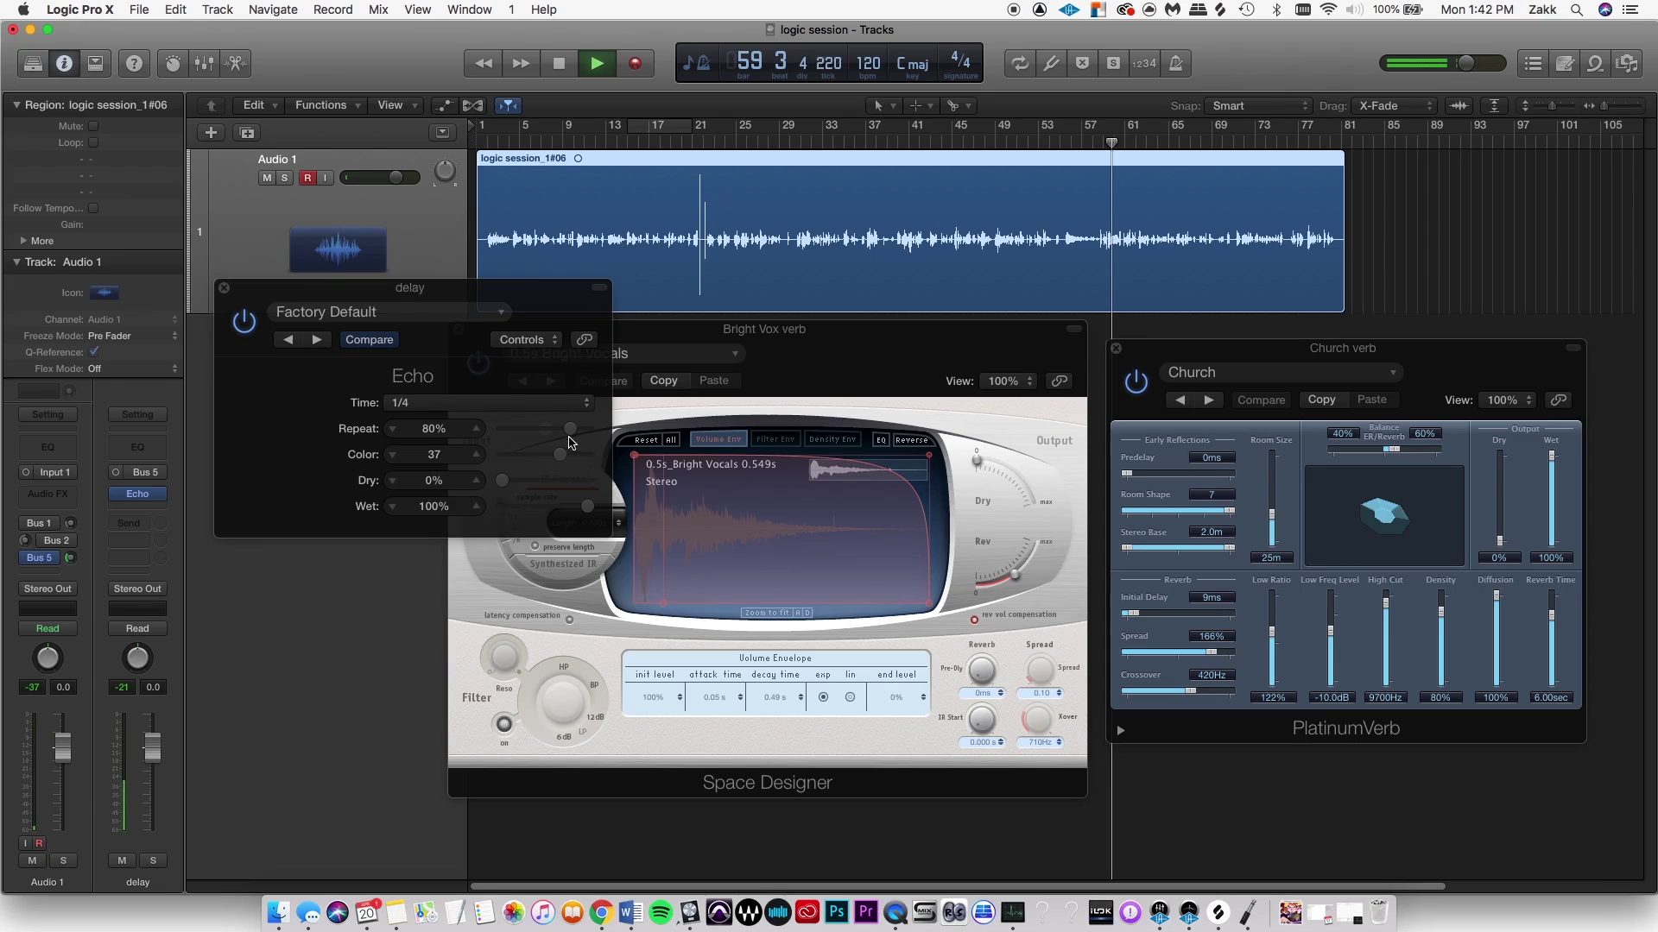
# - Set the Echo to 60% repeat and 95% wet, and readjust the Bus 5 send with all three sends active
pyautogui.moveTo(569, 442); pyautogui.dragTo(553, 432)
pyautogui.moveTo(587, 506); pyautogui.dragTo(583, 506)
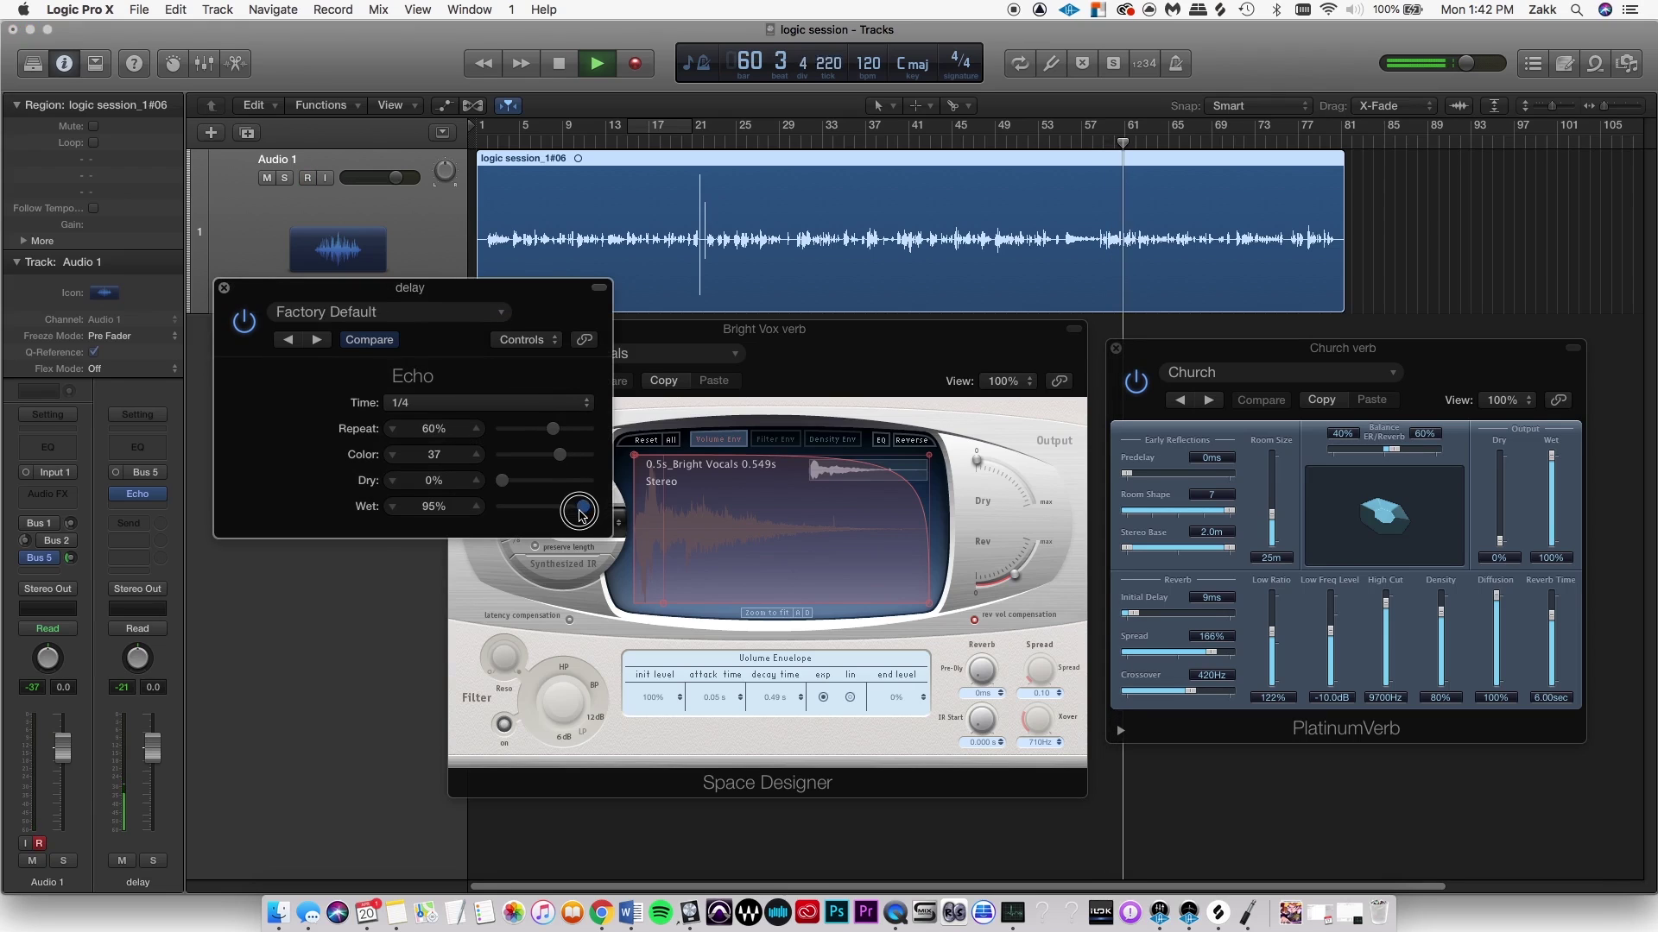
pyautogui.moveTo(69, 559)
pyautogui.mouseDown()
pyautogui.moveTo(91, 622)
pyautogui.moveTo(41, 557)
pyautogui.moveTo(76, 549)
pyautogui.mouseUp()
pyautogui.click(41, 557)
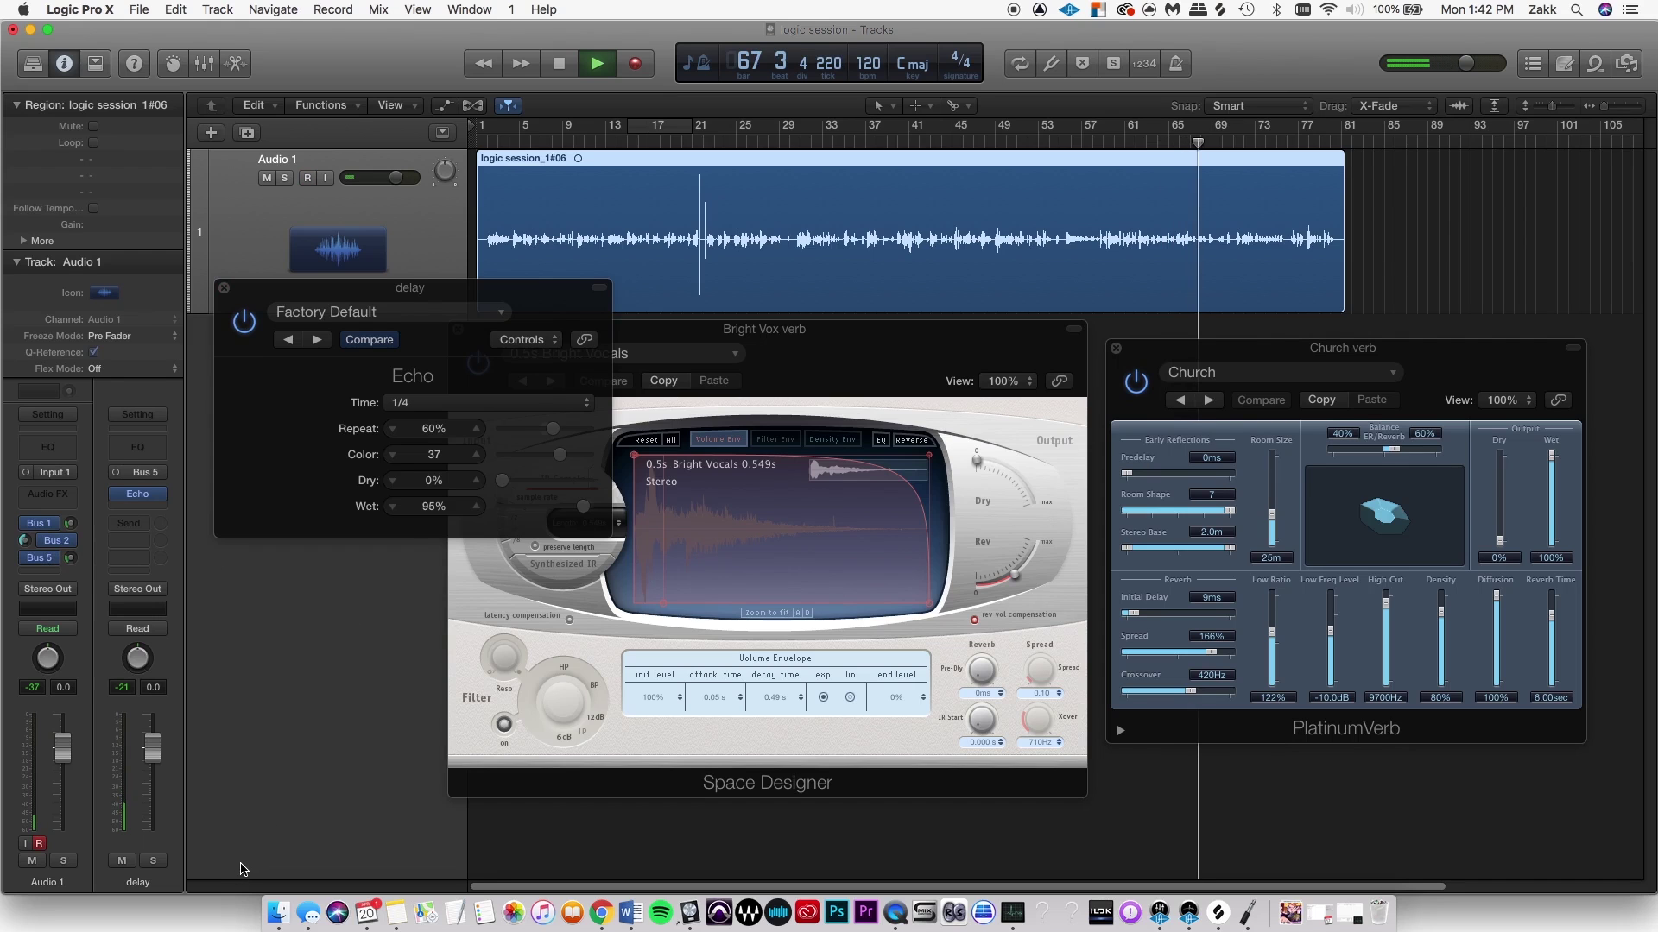
# - Examine the sends and aux channels in the Mixer with the reverb plug-in windows closed, and close the Mixer
pyautogui.press('v')
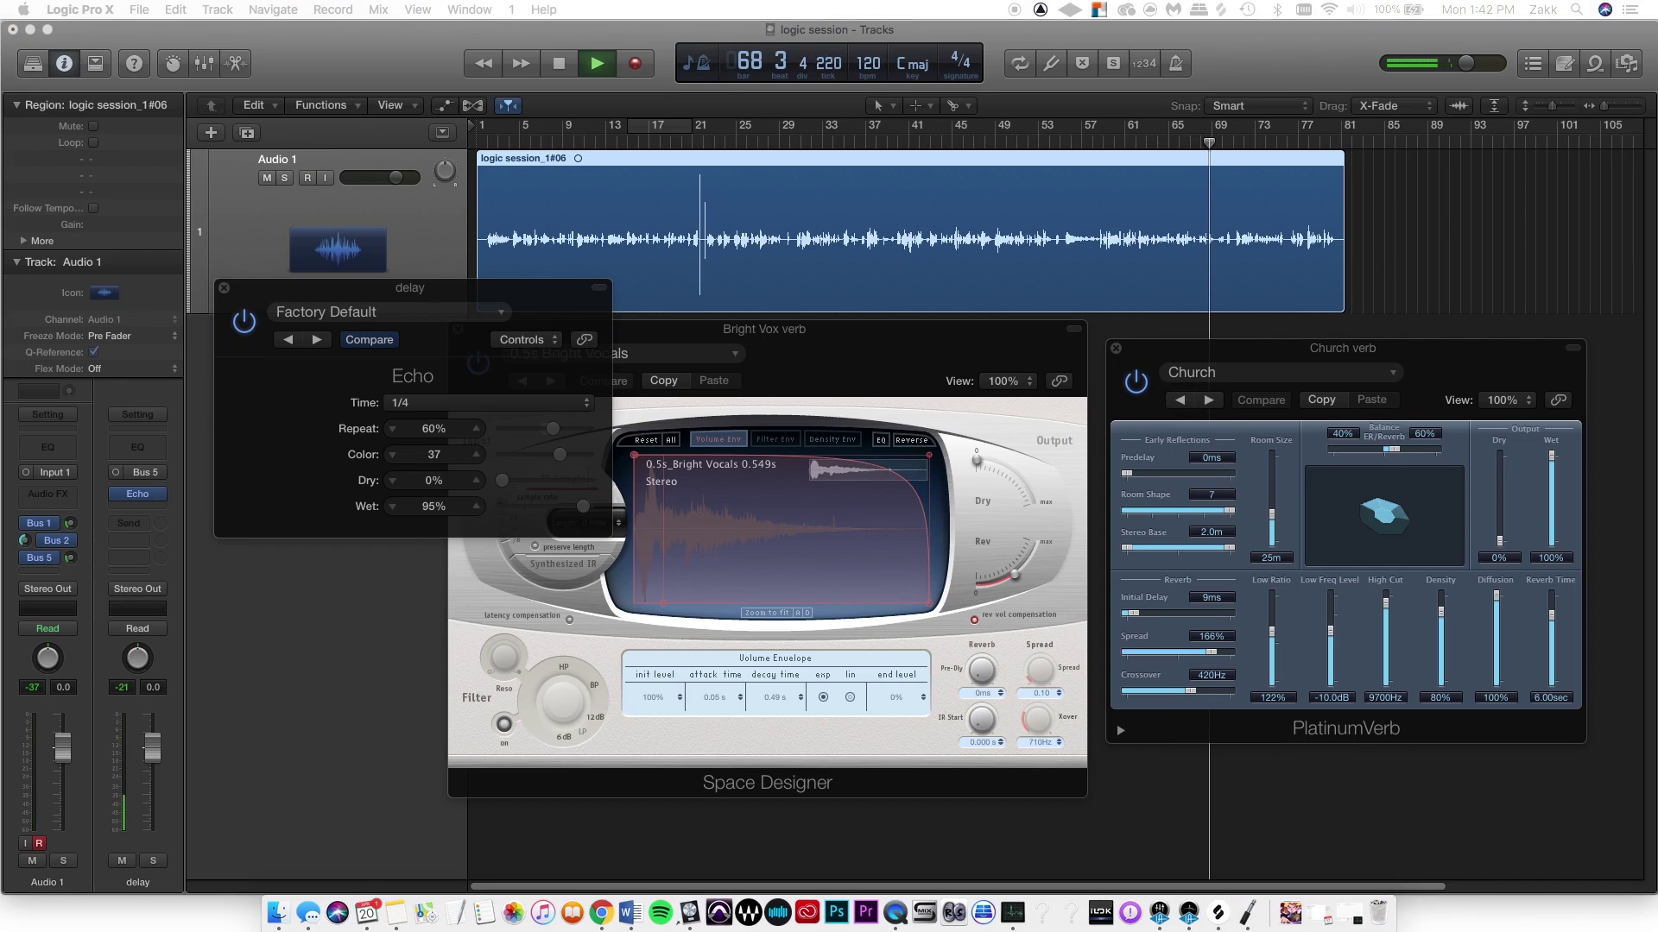
pyautogui.click(874, 229)
pyautogui.moveTo(874, 229); pyautogui.dragTo(940, 231)
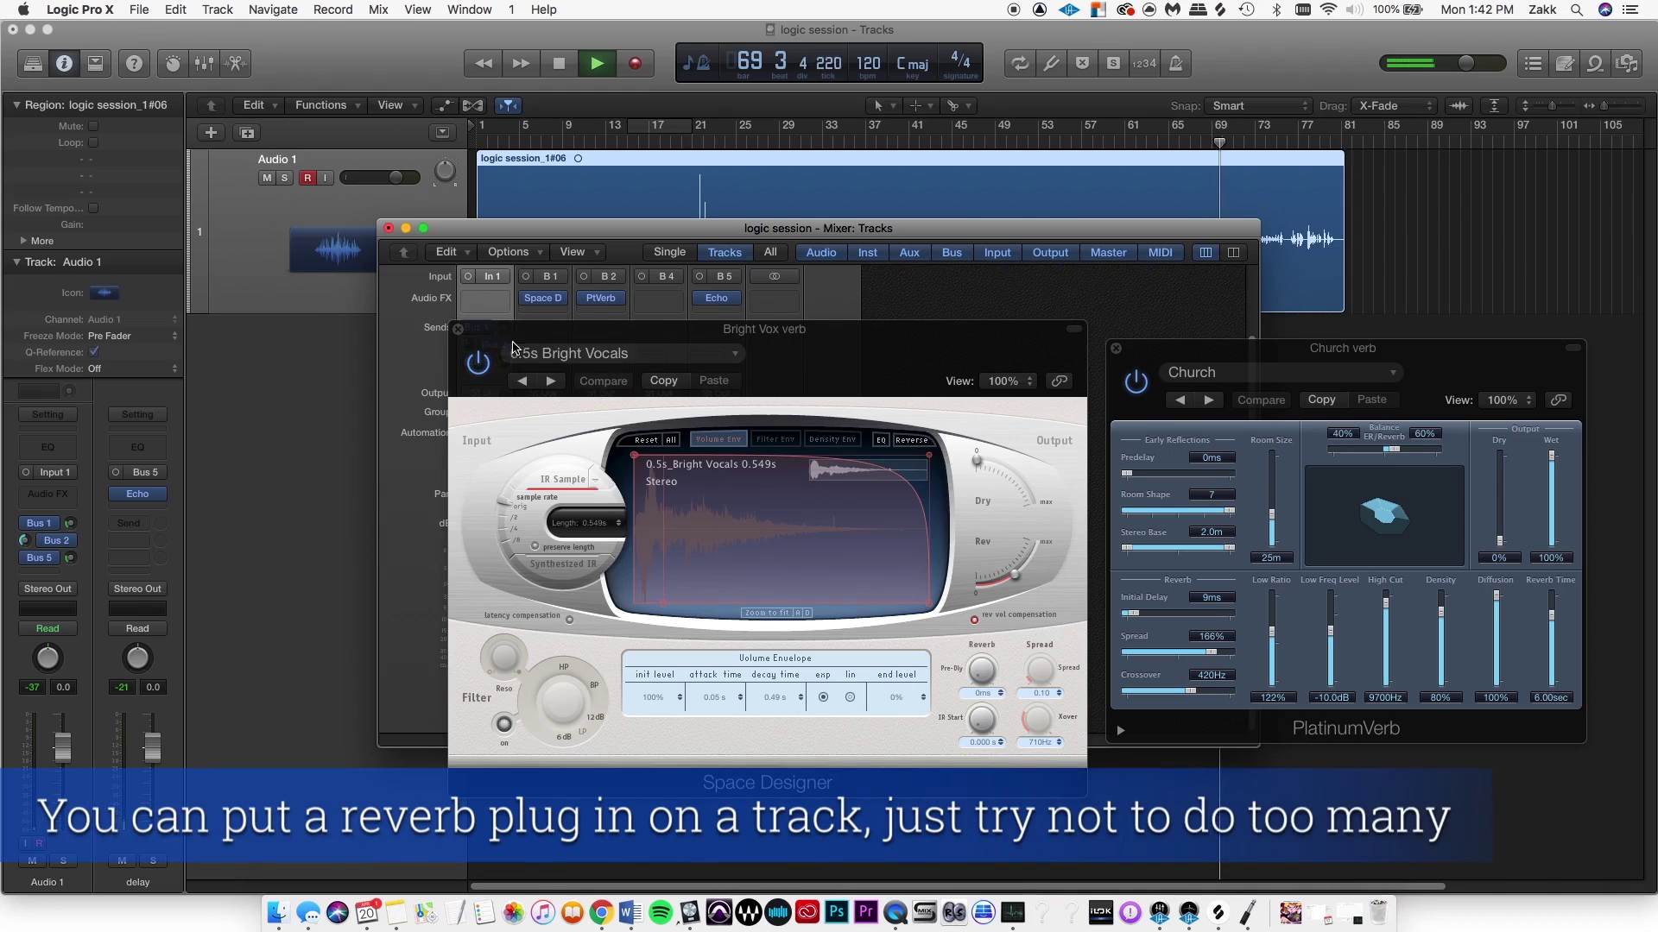
pyautogui.click(459, 330)
pyautogui.click(1116, 349)
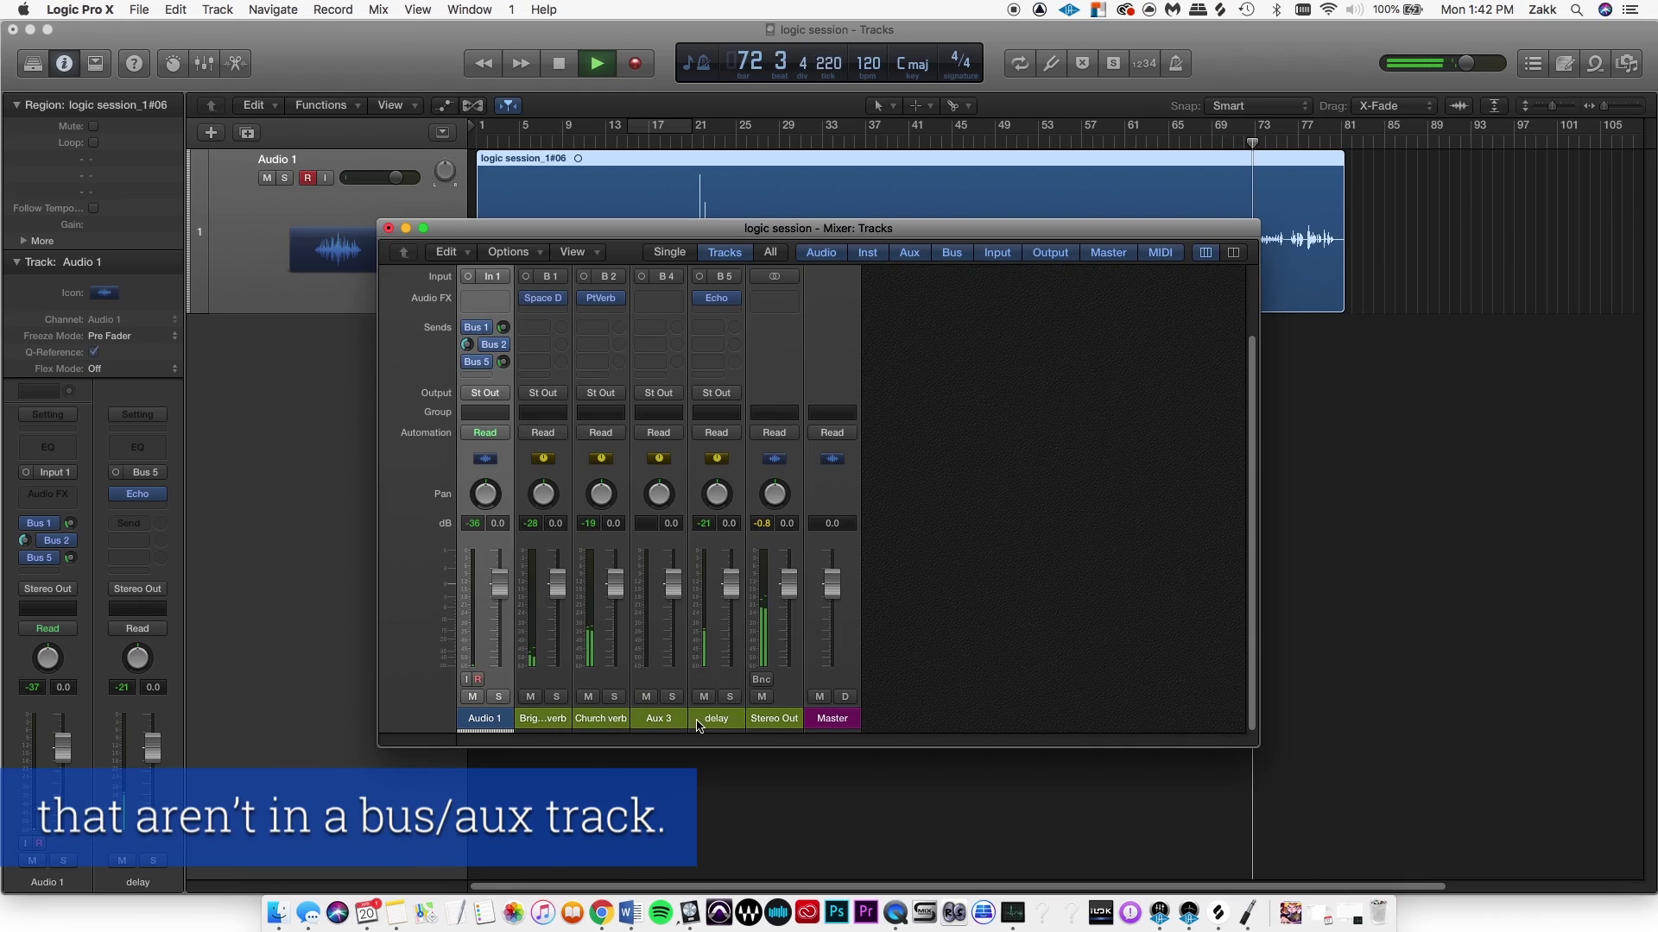
pyautogui.scroll(1, 757, 659)
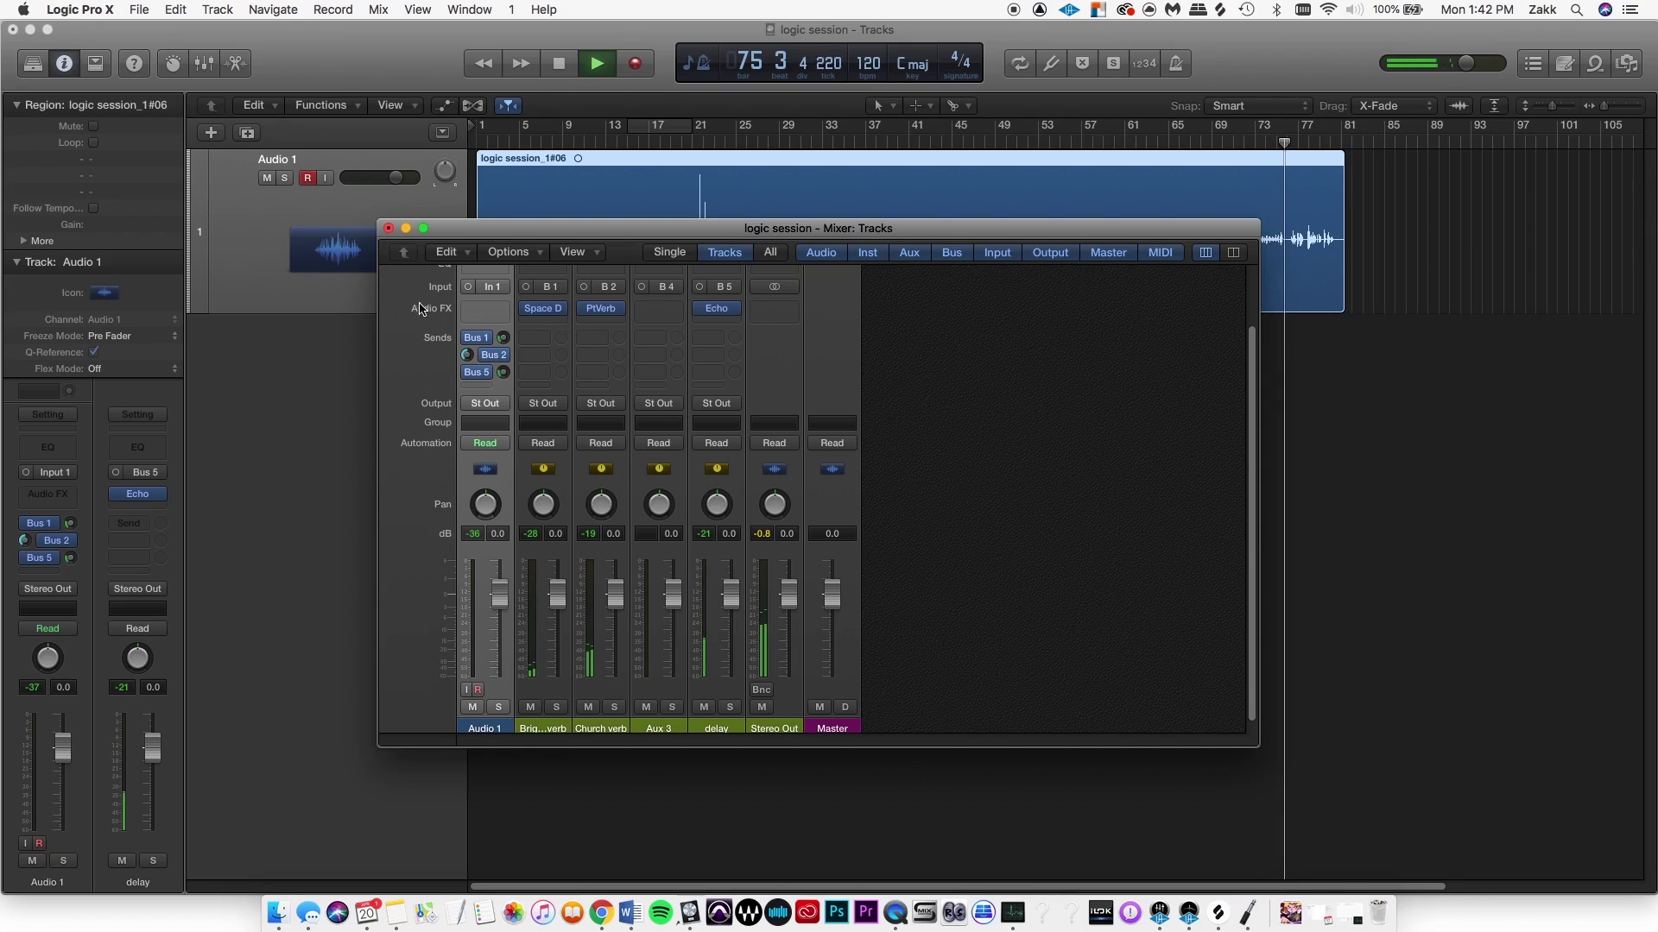
pyautogui.click(388, 228)
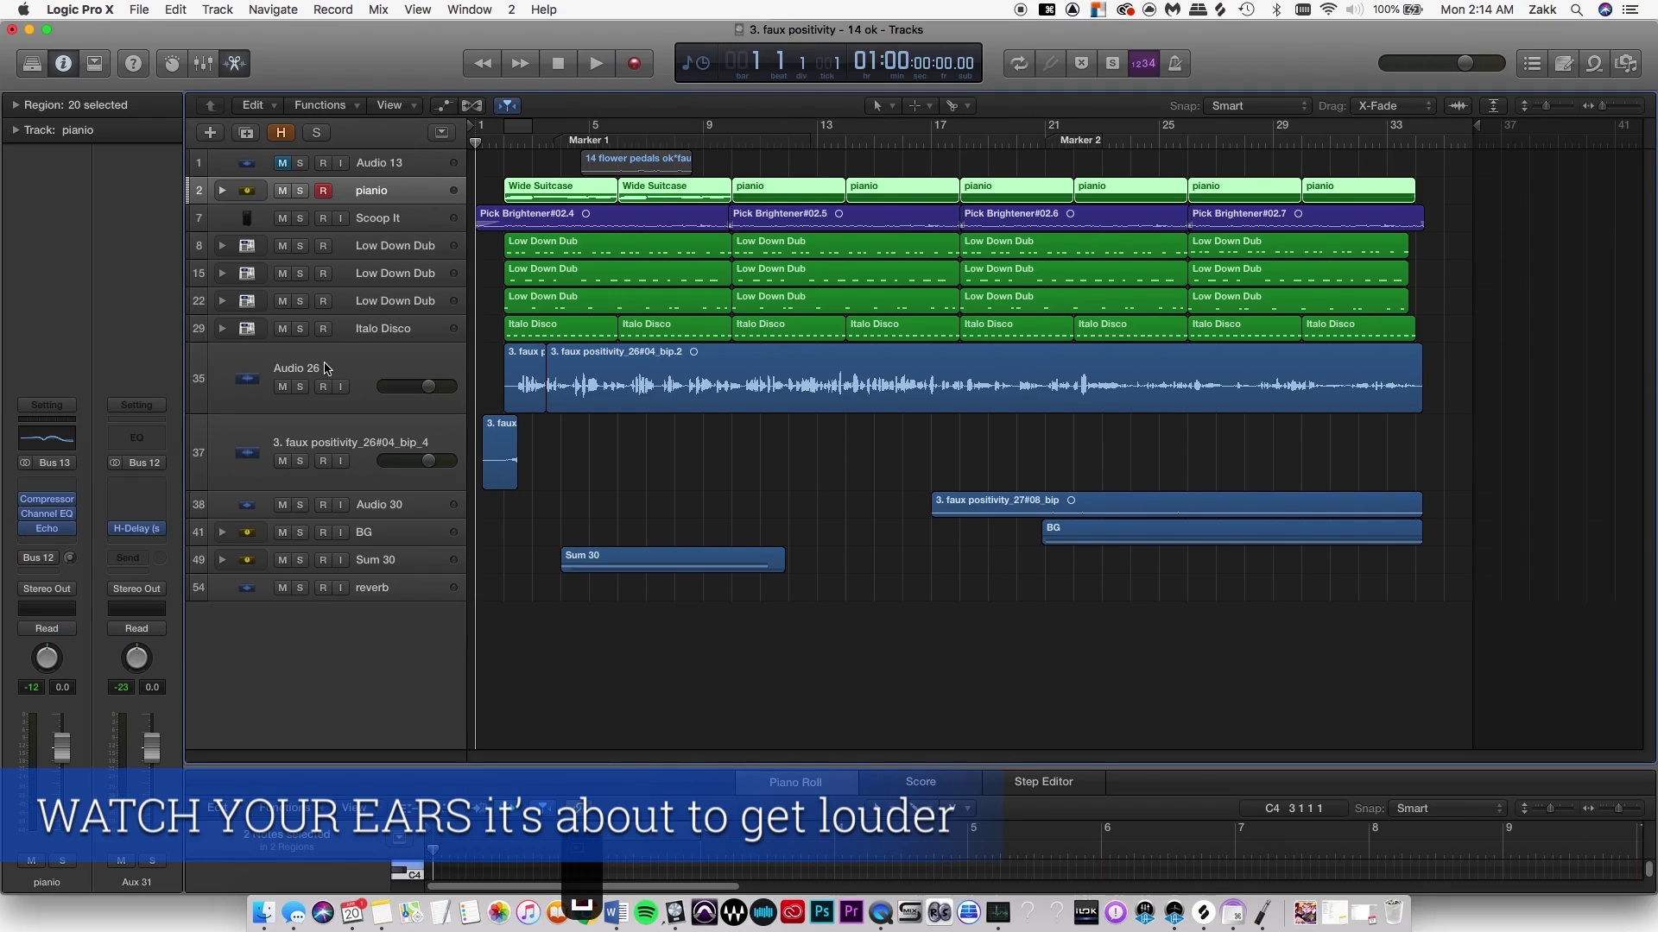
# - Play the song from the start with and without the 3. faux positivity_26#04_bip_4 track muted
pyautogui.press('space')
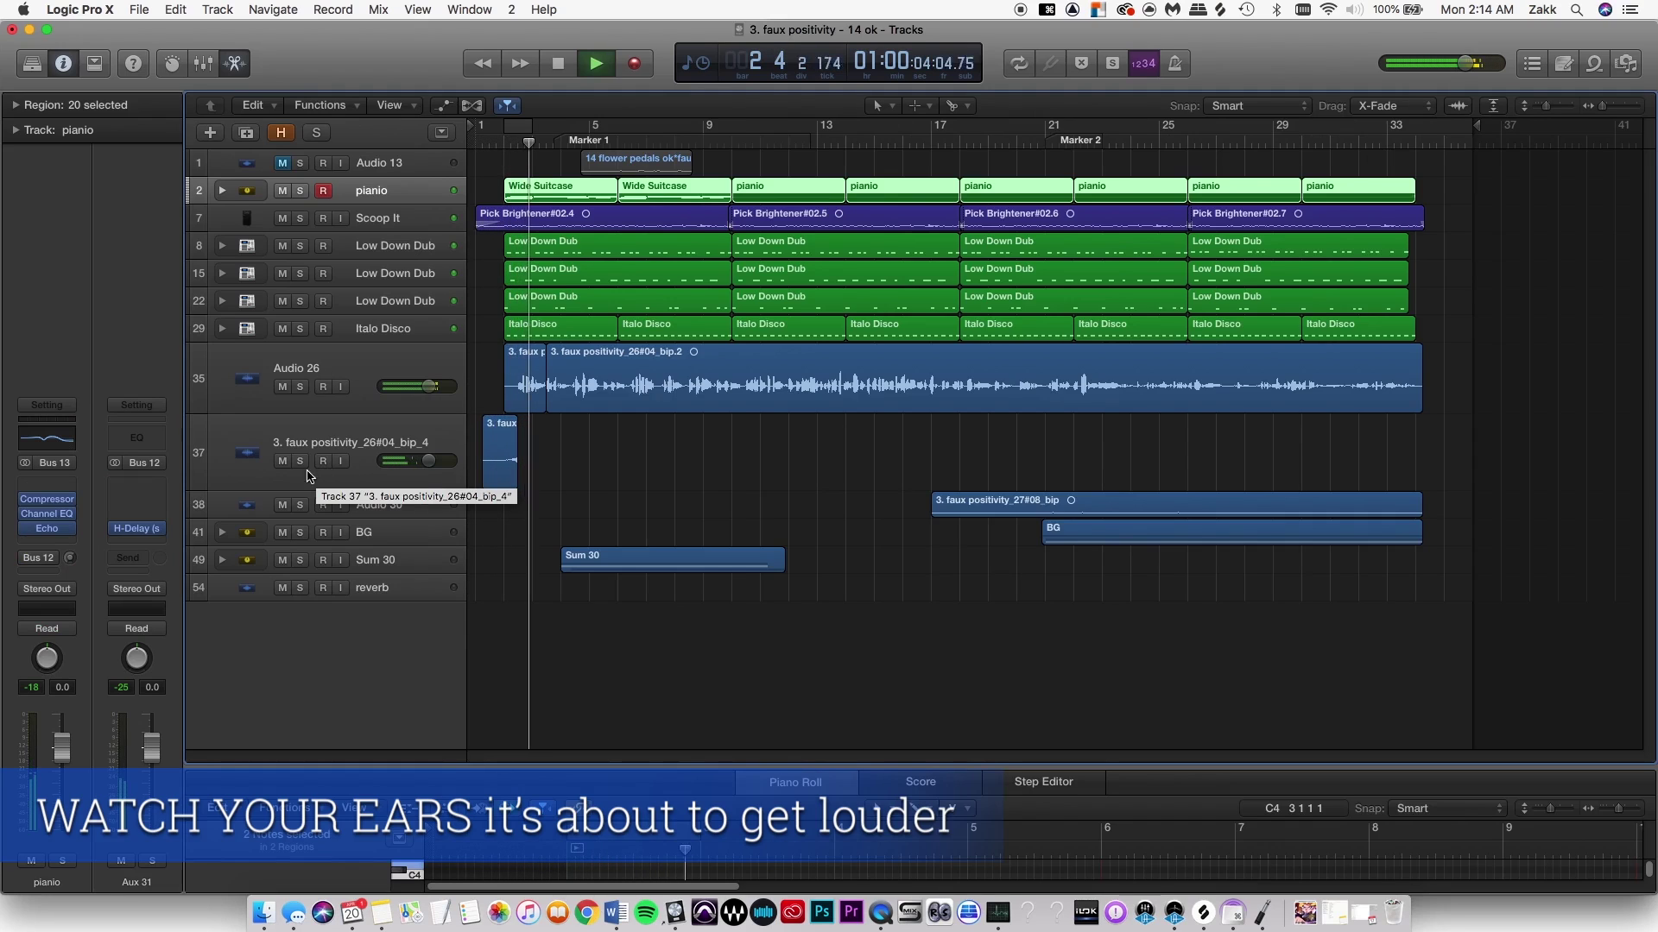
pyautogui.press('space')
pyautogui.click(282, 461)
pyautogui.press('Return')
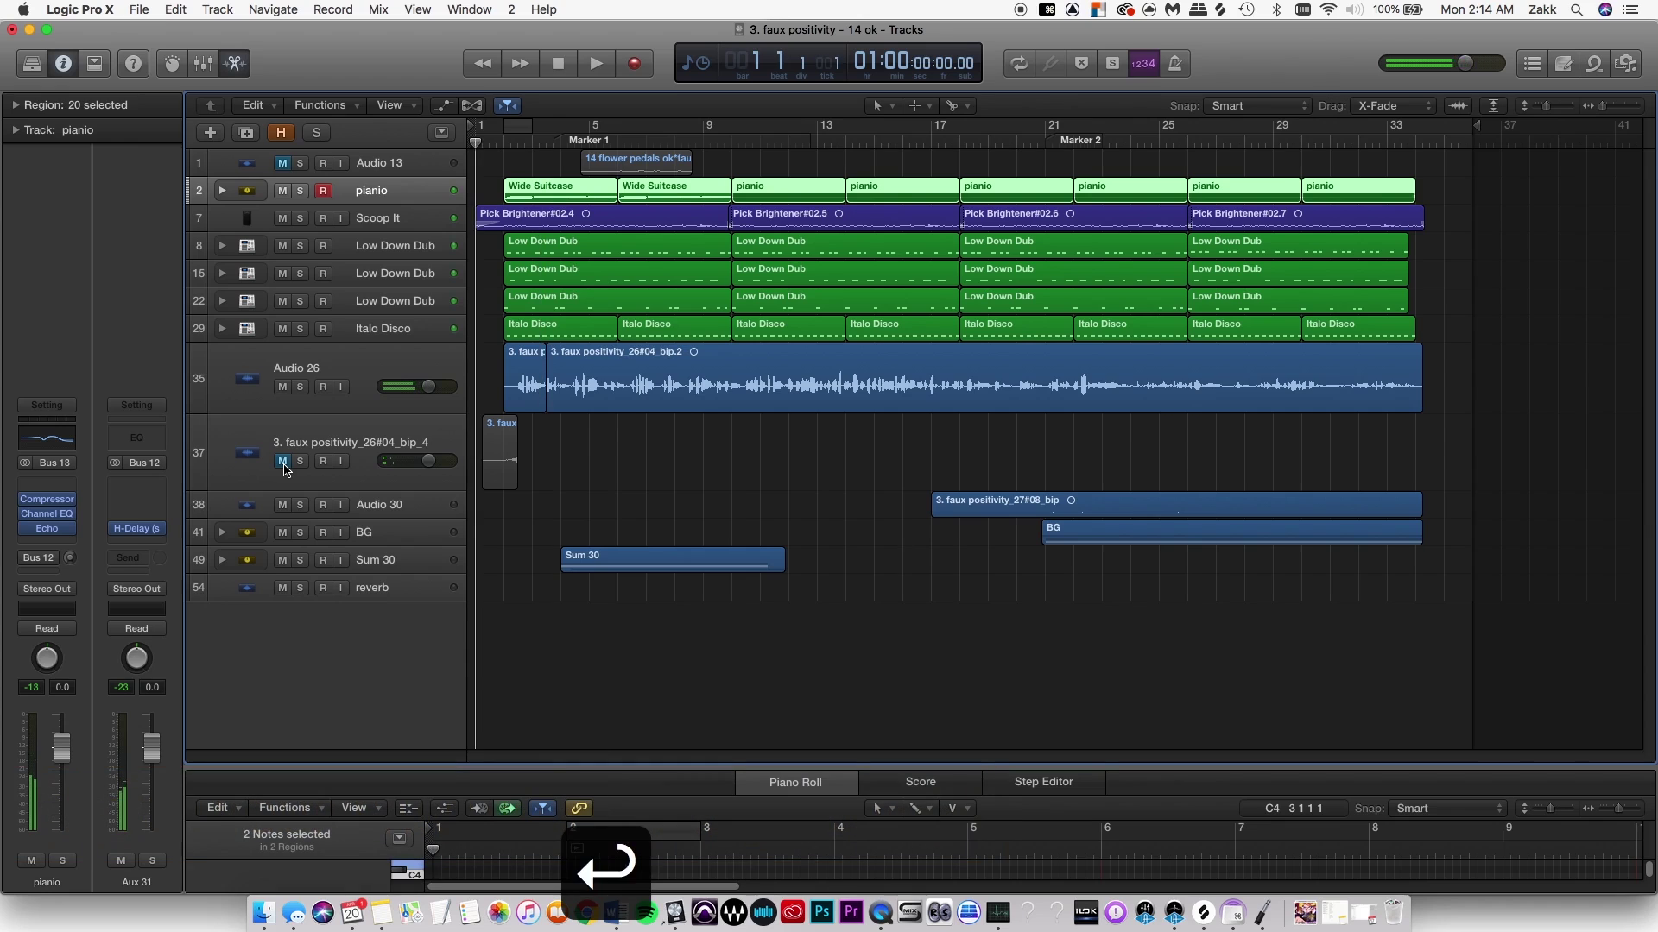
pyautogui.press('space')
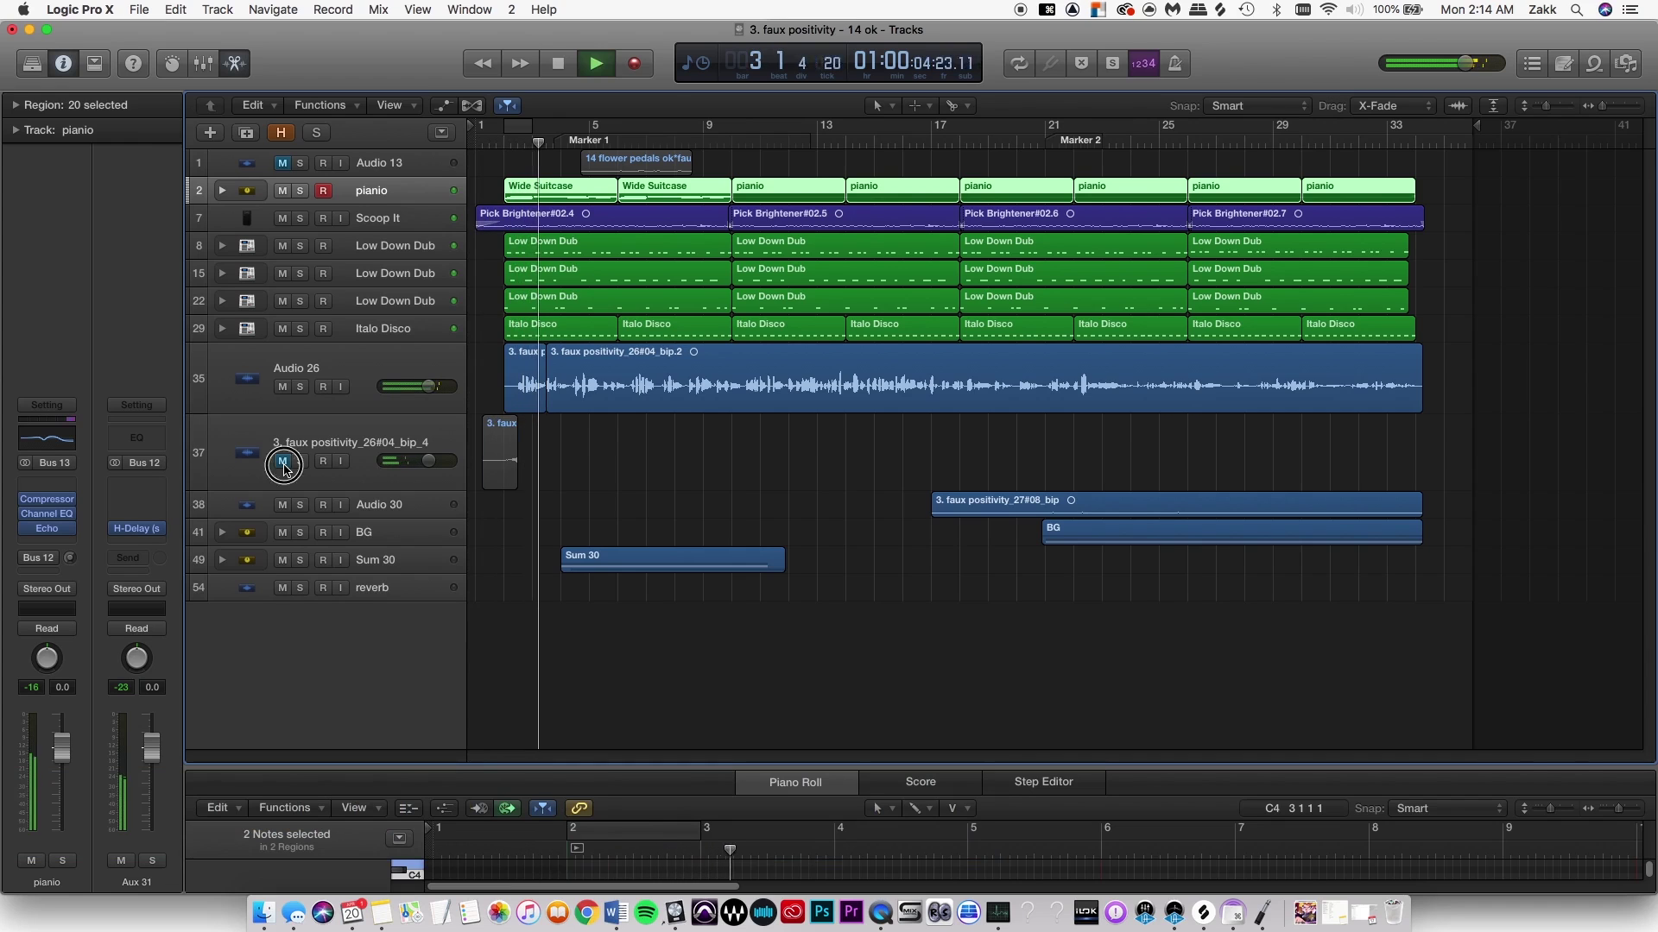
pyautogui.click(282, 461)
# - Solo the Audio 26 vocal track and set a cycle range from bar 5 to bar 12
pyautogui.click(362, 348)
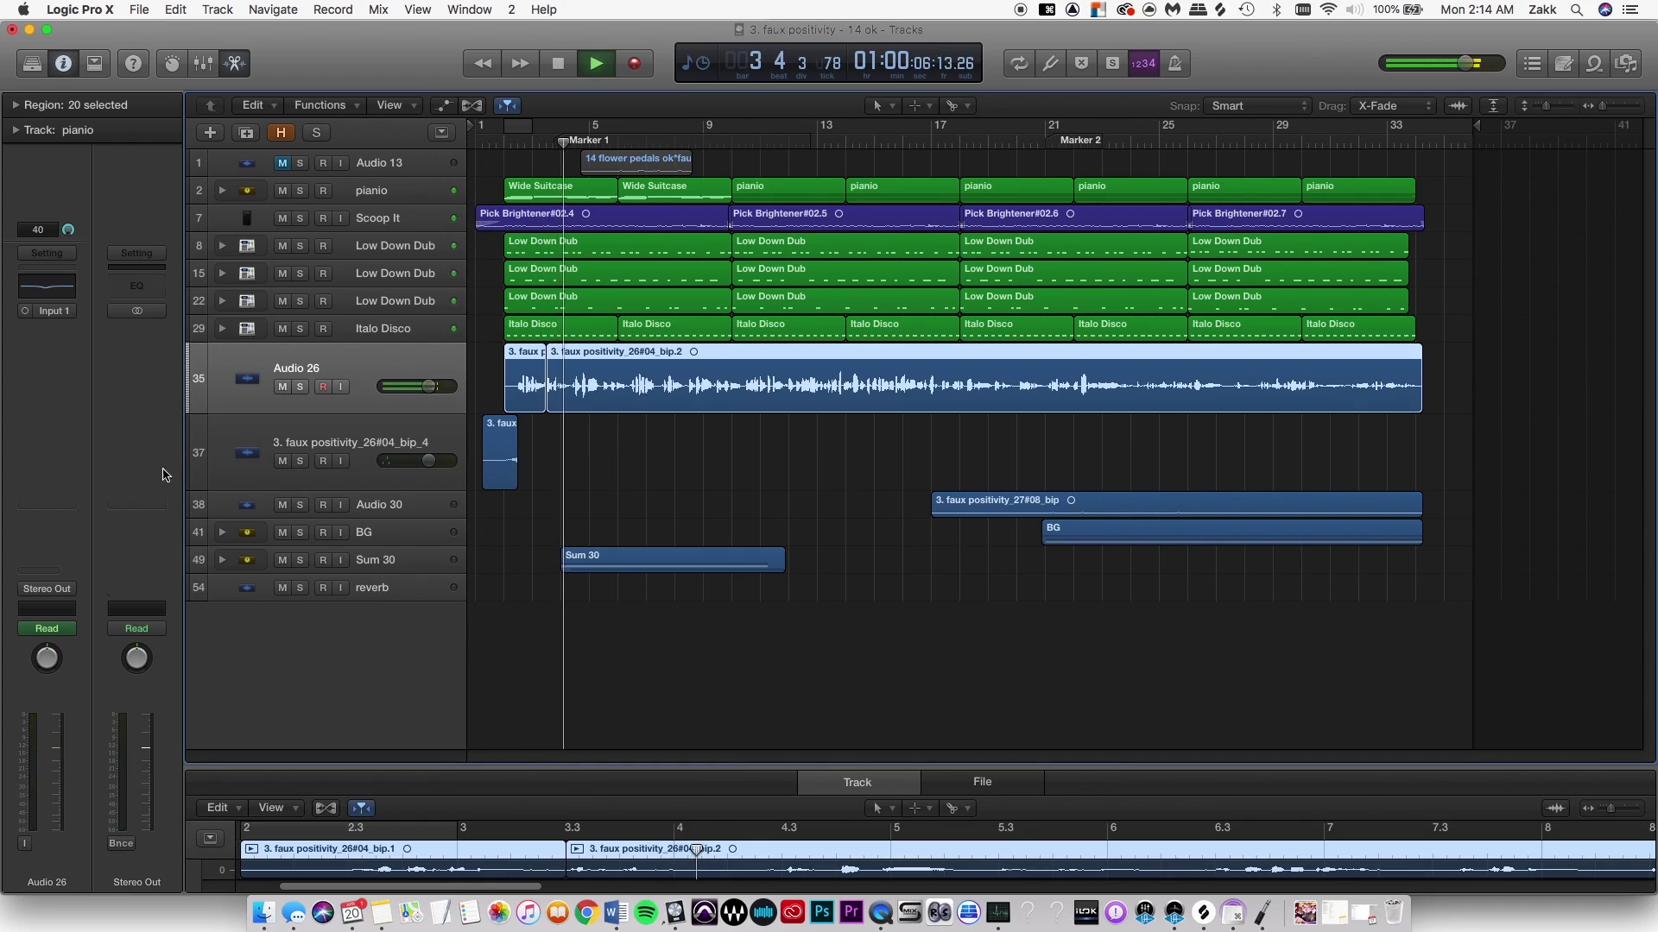
pyautogui.click(300, 387)
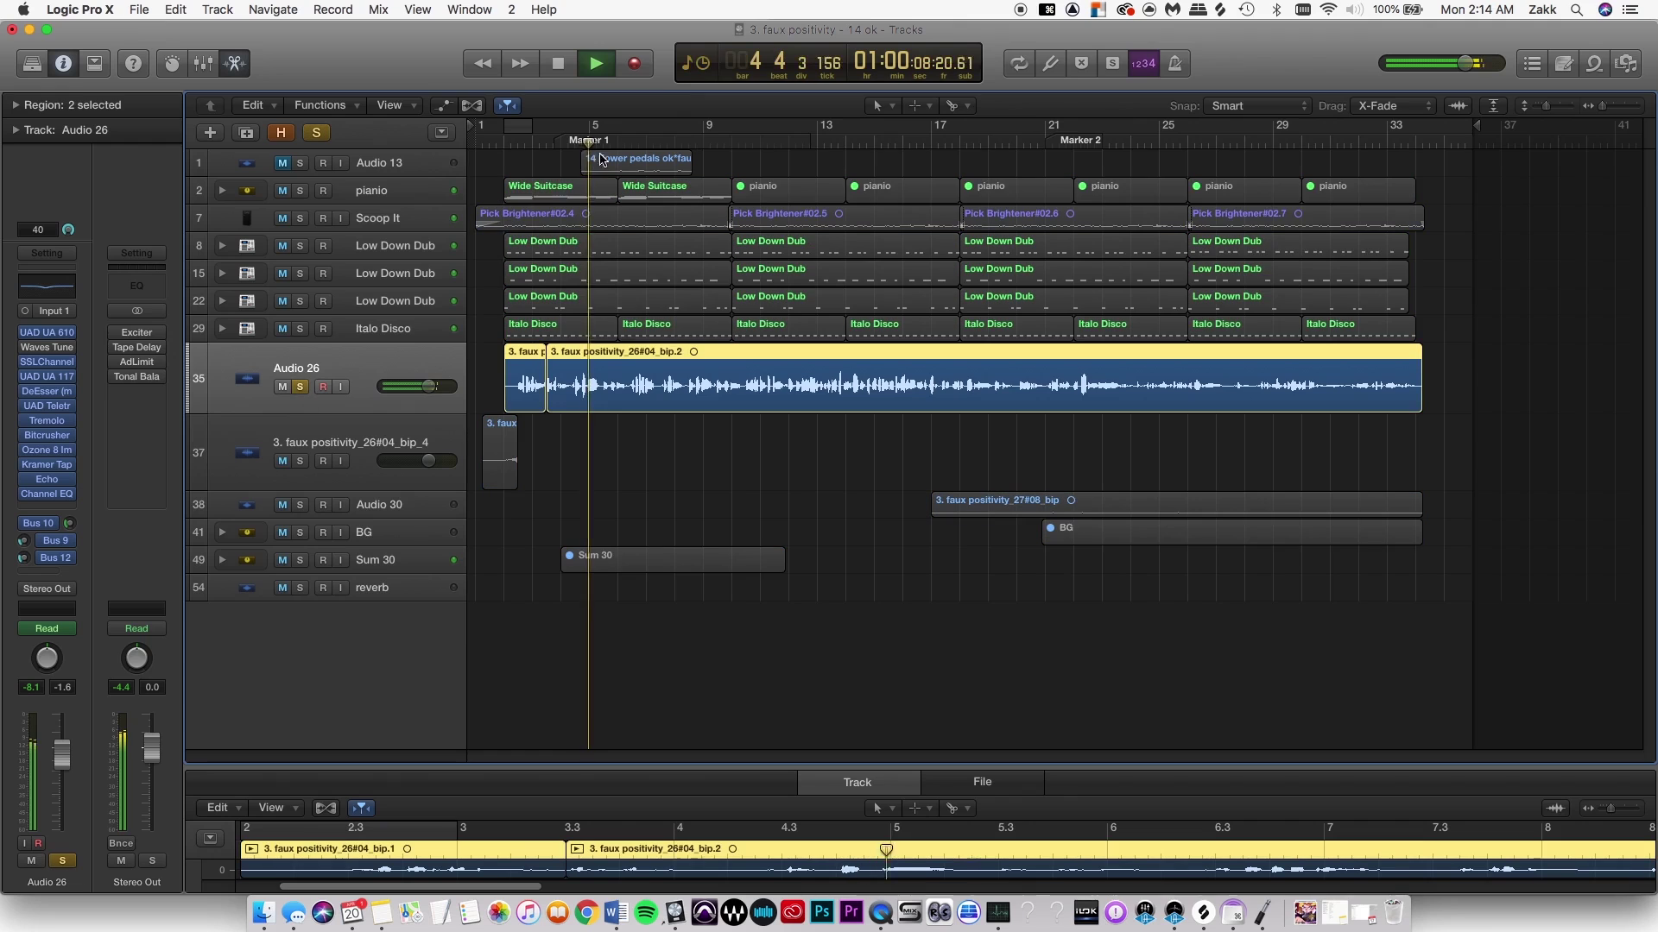
pyautogui.moveTo(592, 123); pyautogui.dragTo(788, 122)
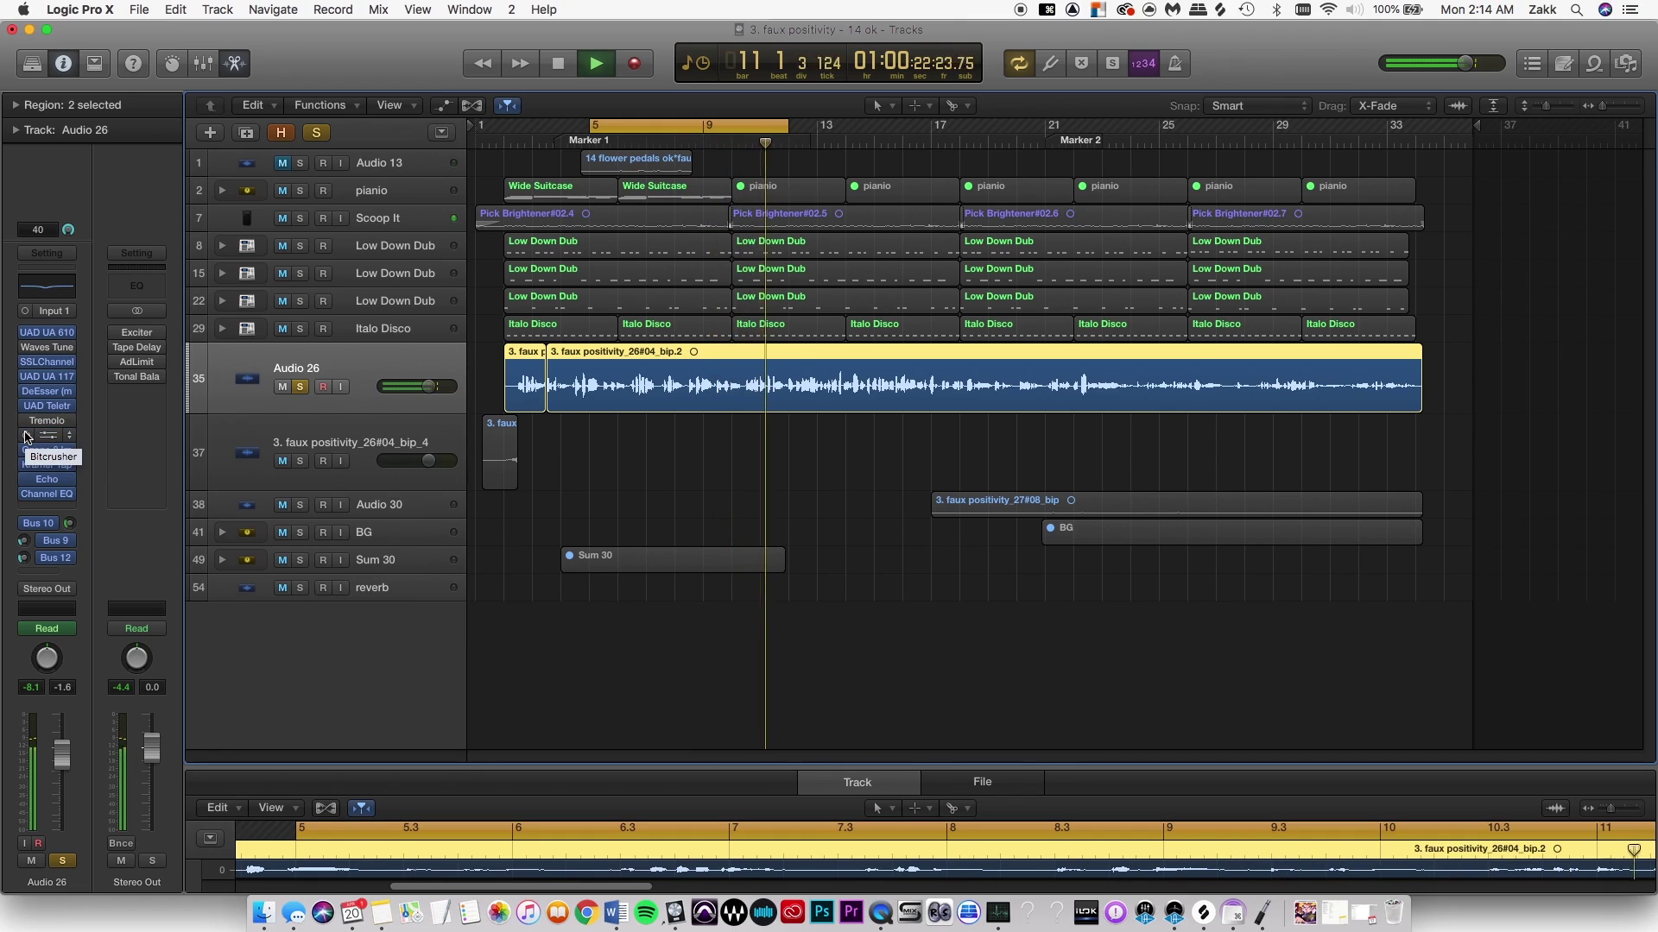
# - Audition the soloed Audio 26 vocal by switching its Bus 12, Bus 9 and Bus 10 sends off and on and checking their aux channels
pyautogui.press('Return')
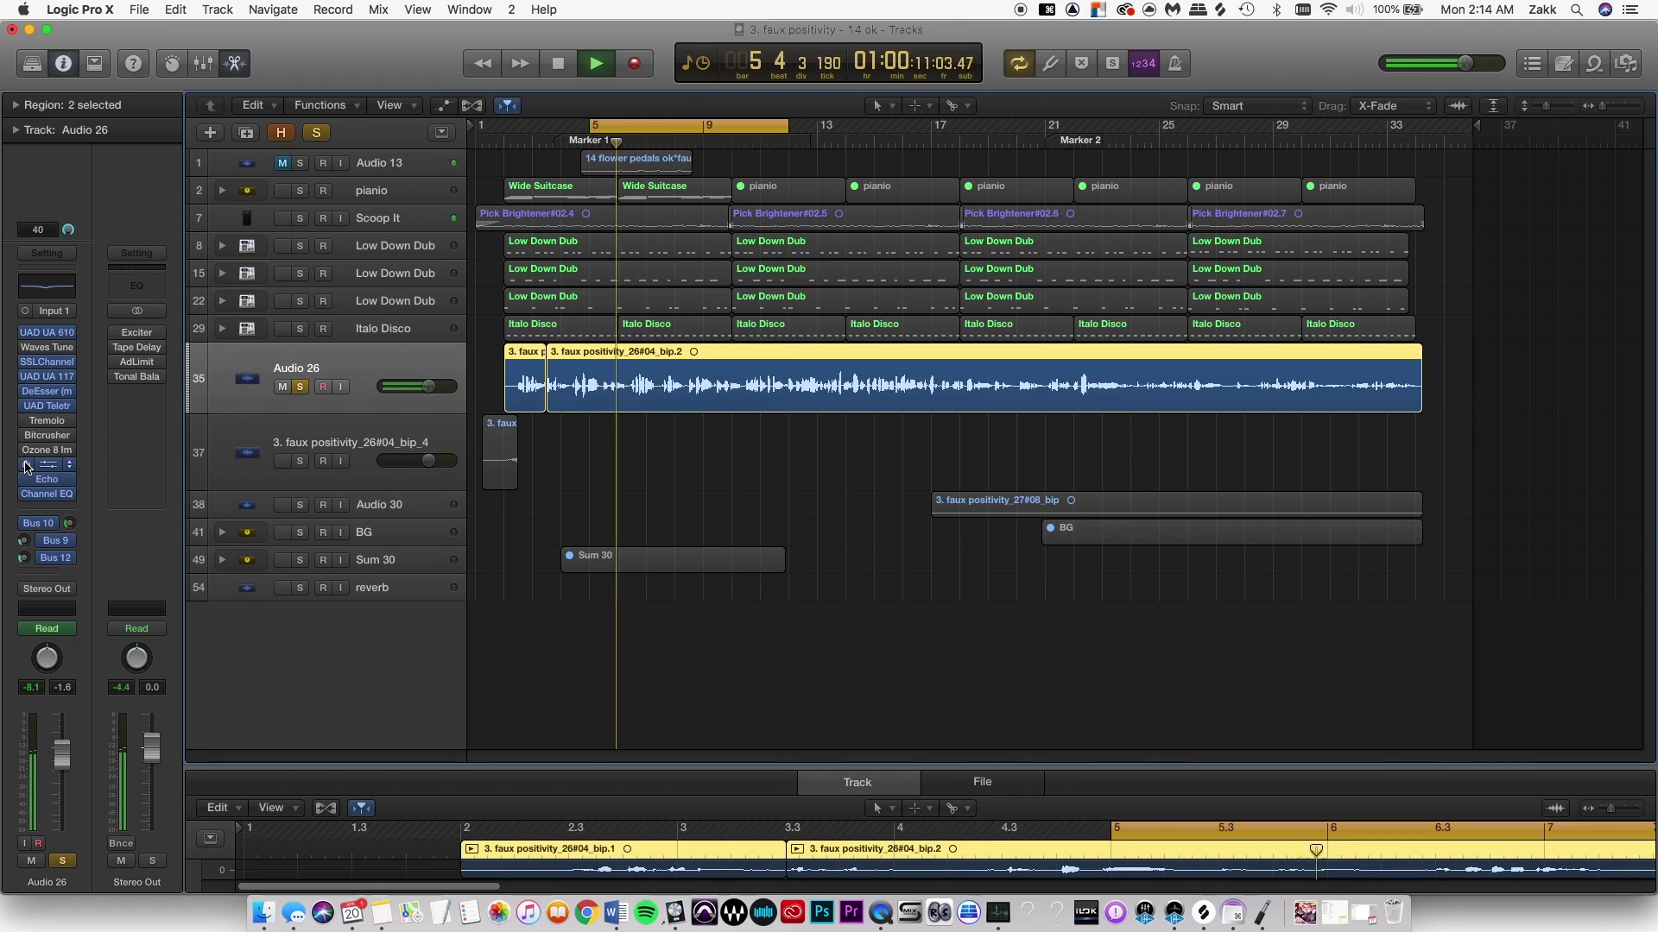
pyautogui.click(46, 561)
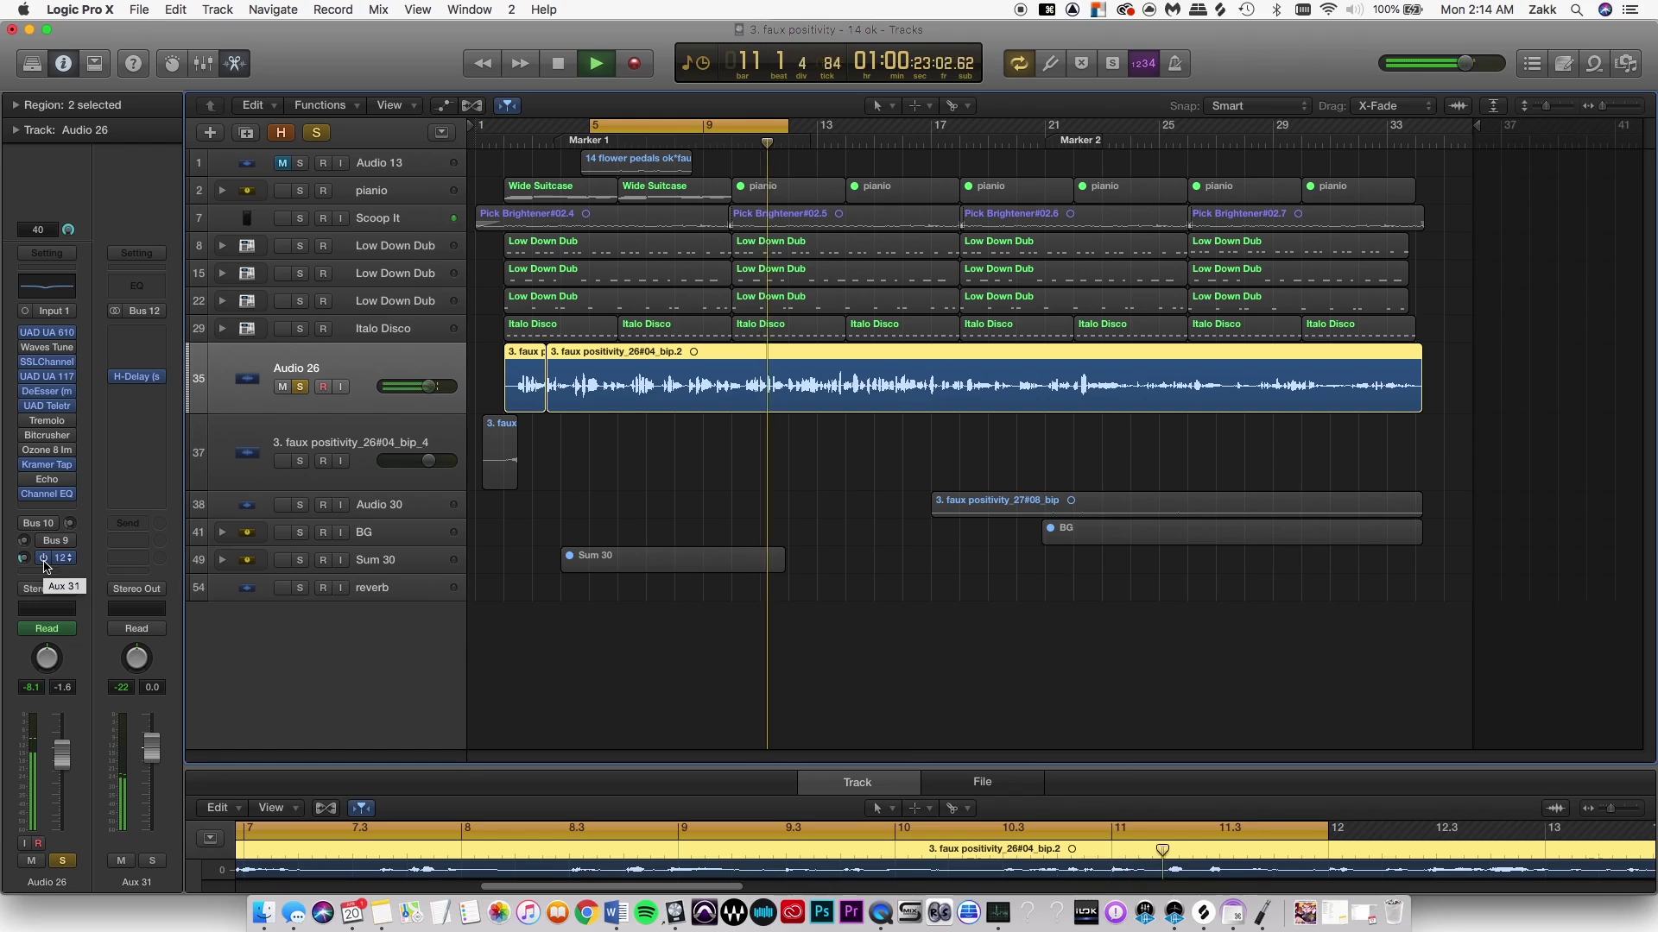
pyautogui.click(48, 544)
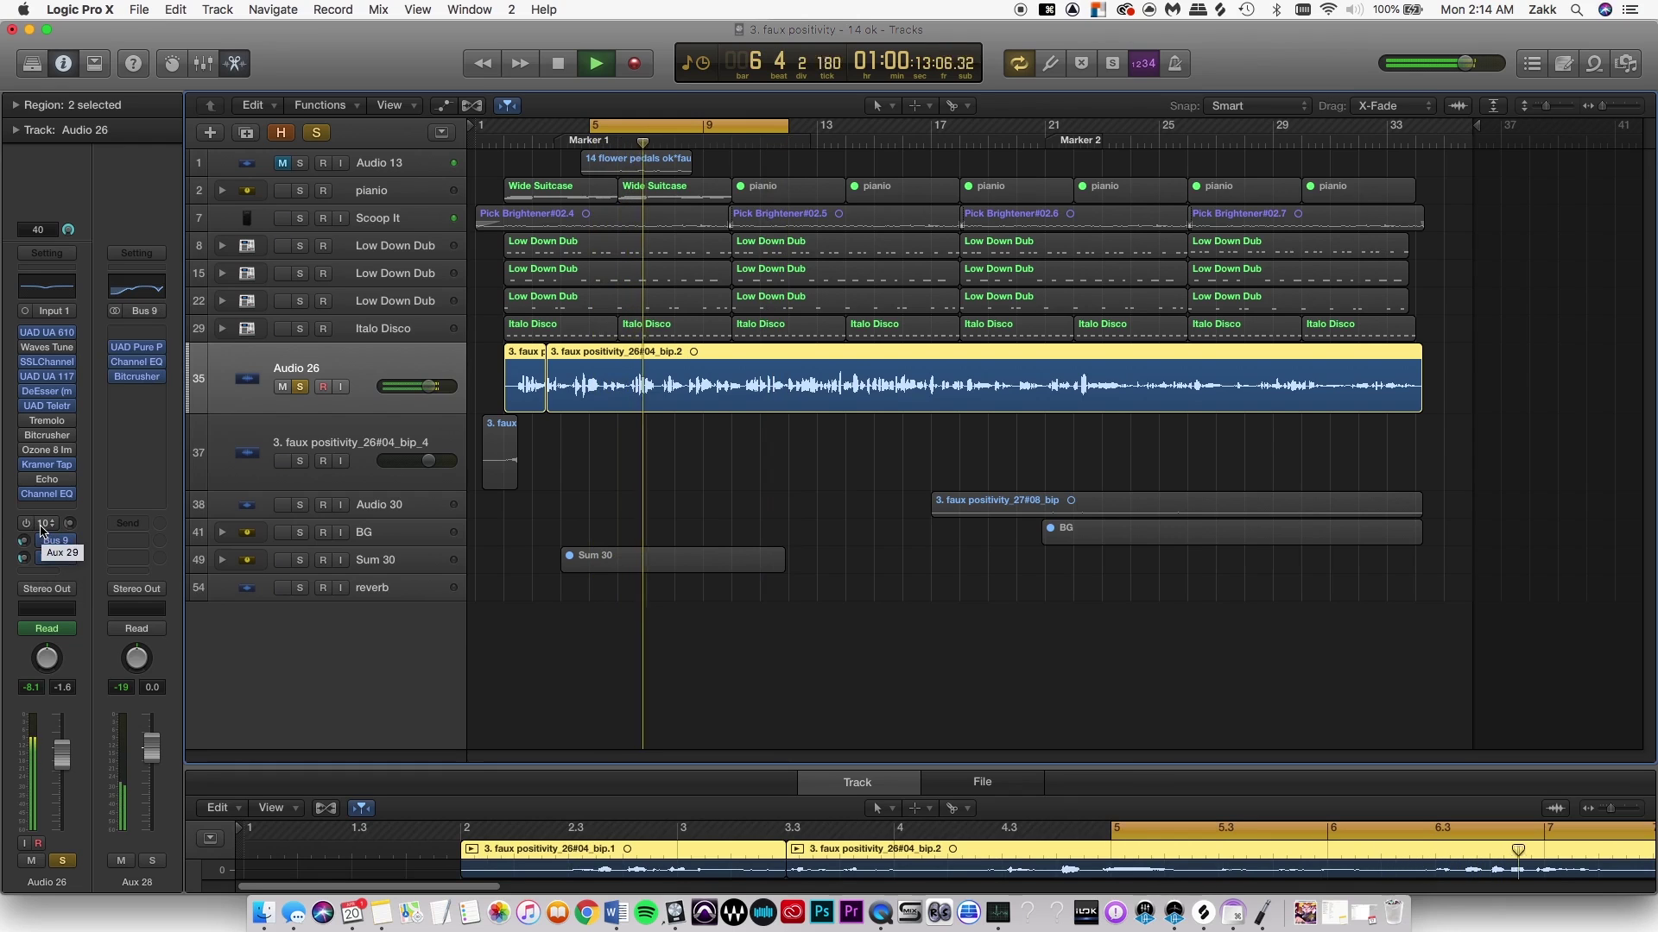
pyautogui.click(42, 527)
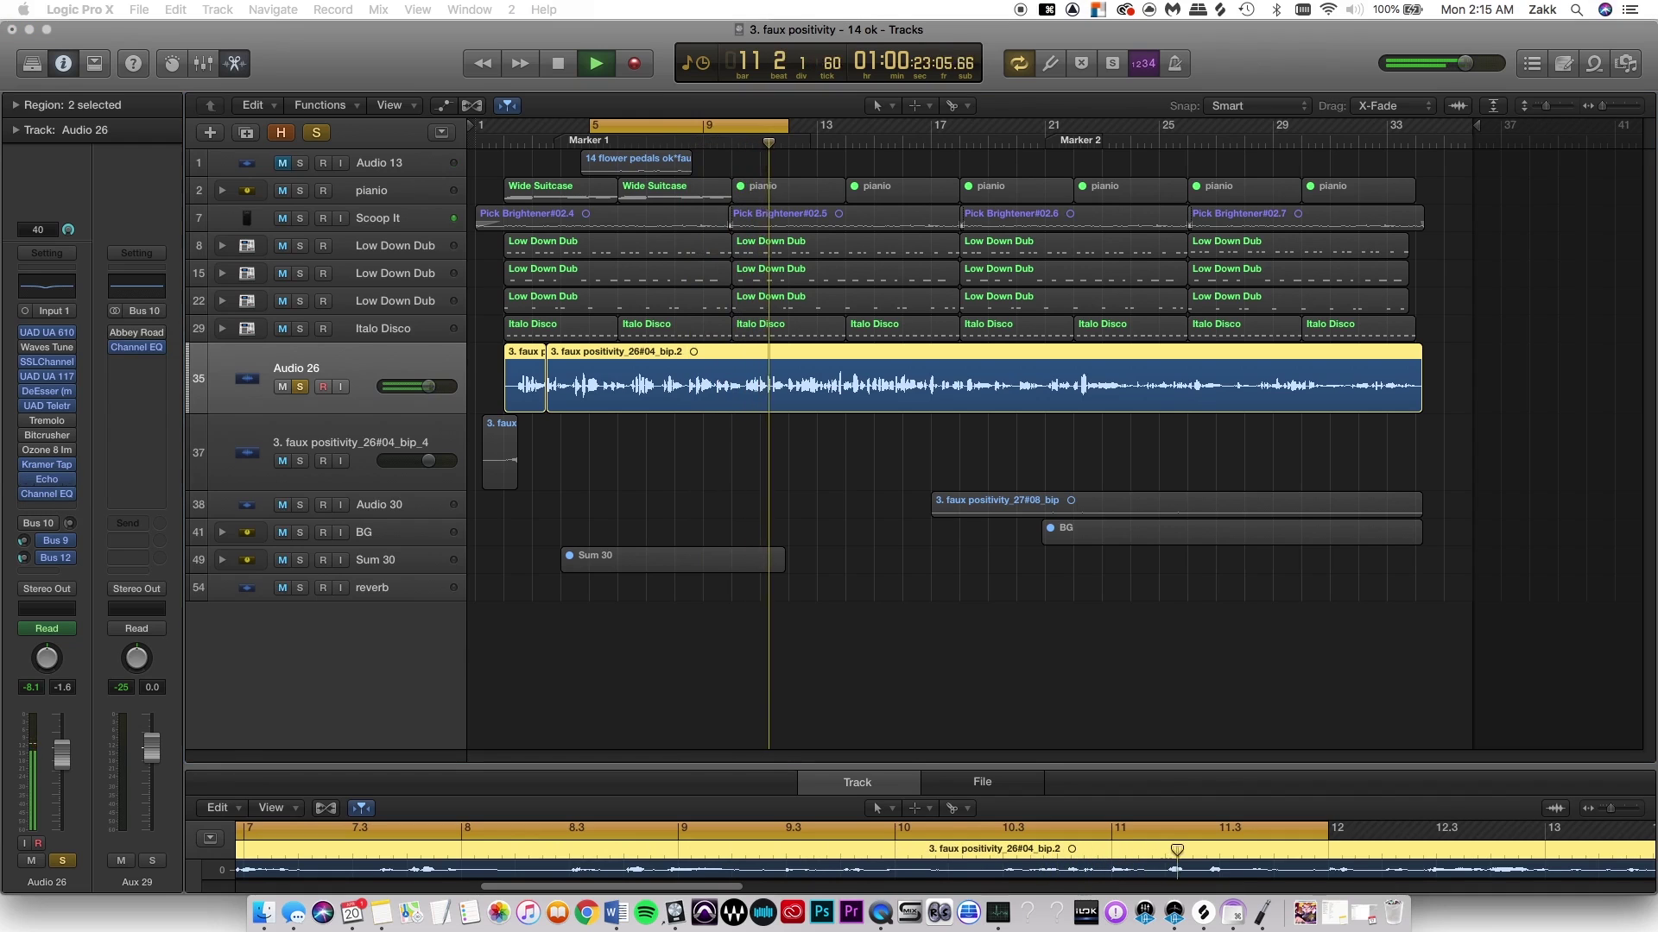
# - Open the Echo on the Audio 26 vocal and the H-Delay on its Bus 12 aux channel
pyautogui.click(47, 483)
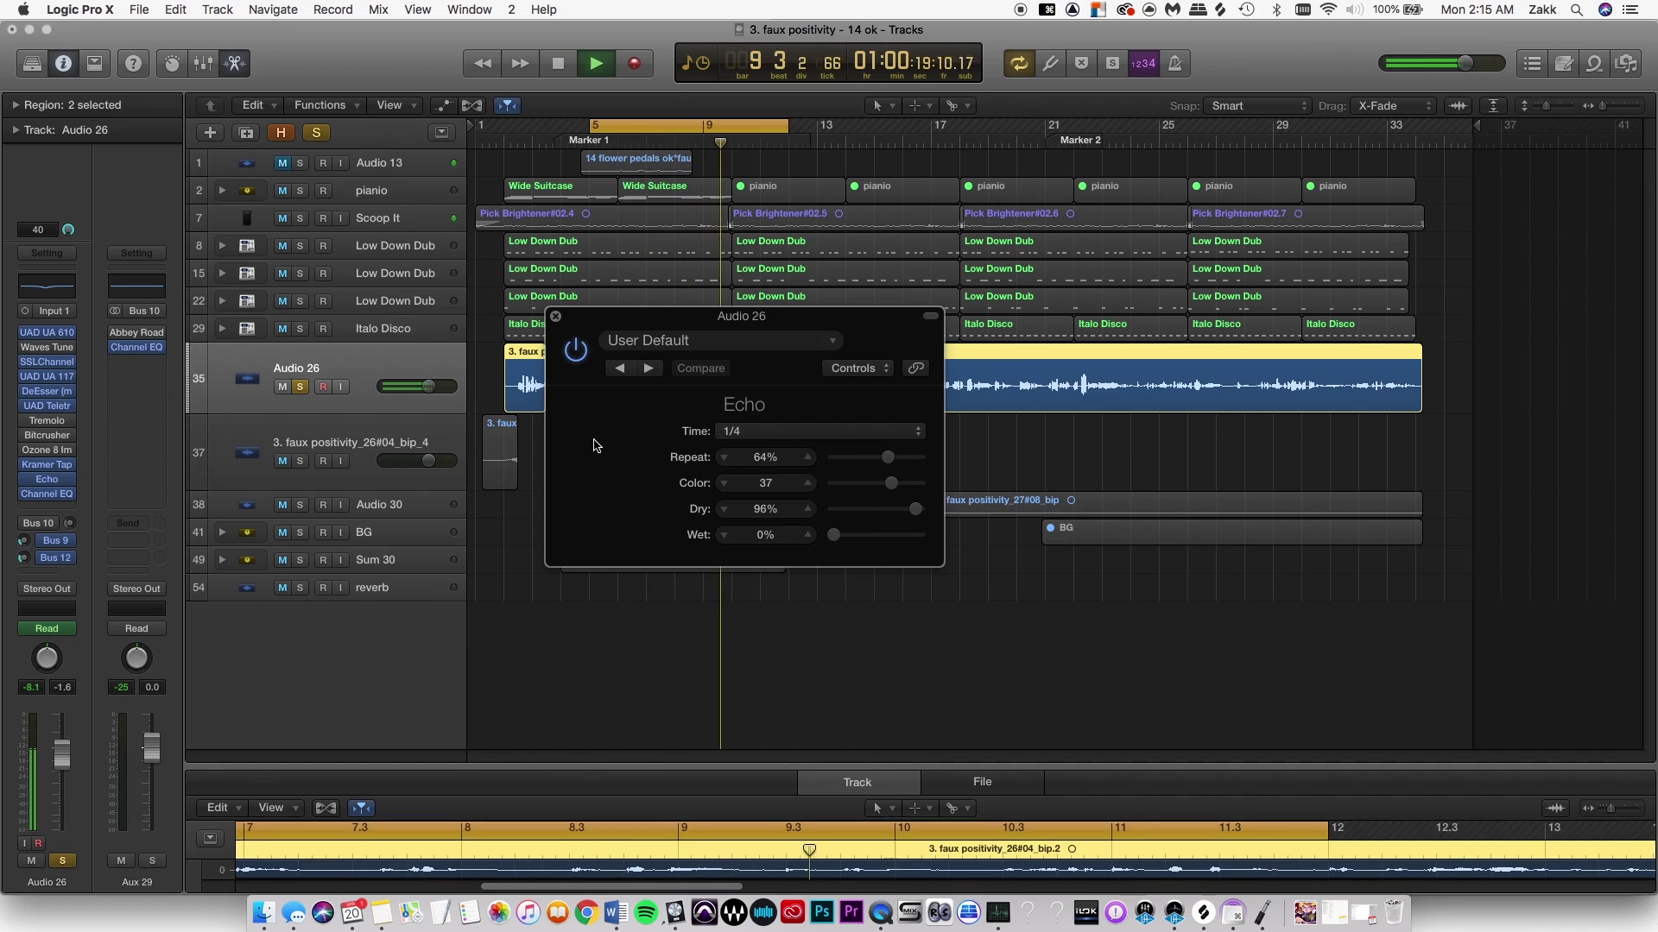
pyautogui.click(57, 558)
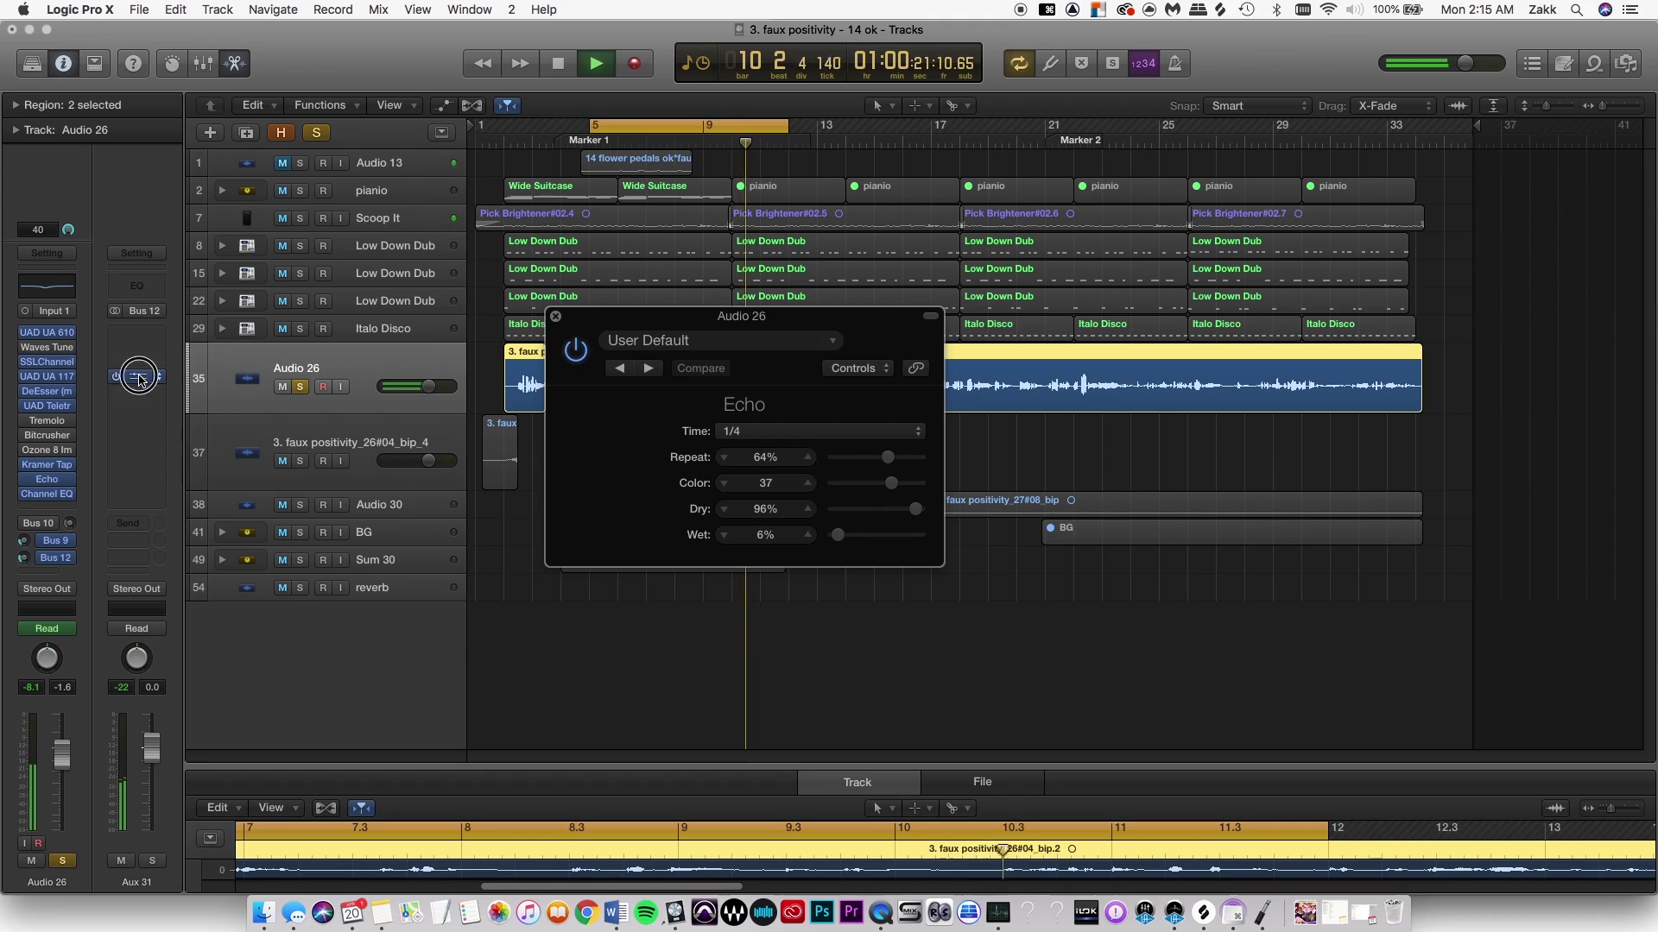
pyautogui.click(138, 377)
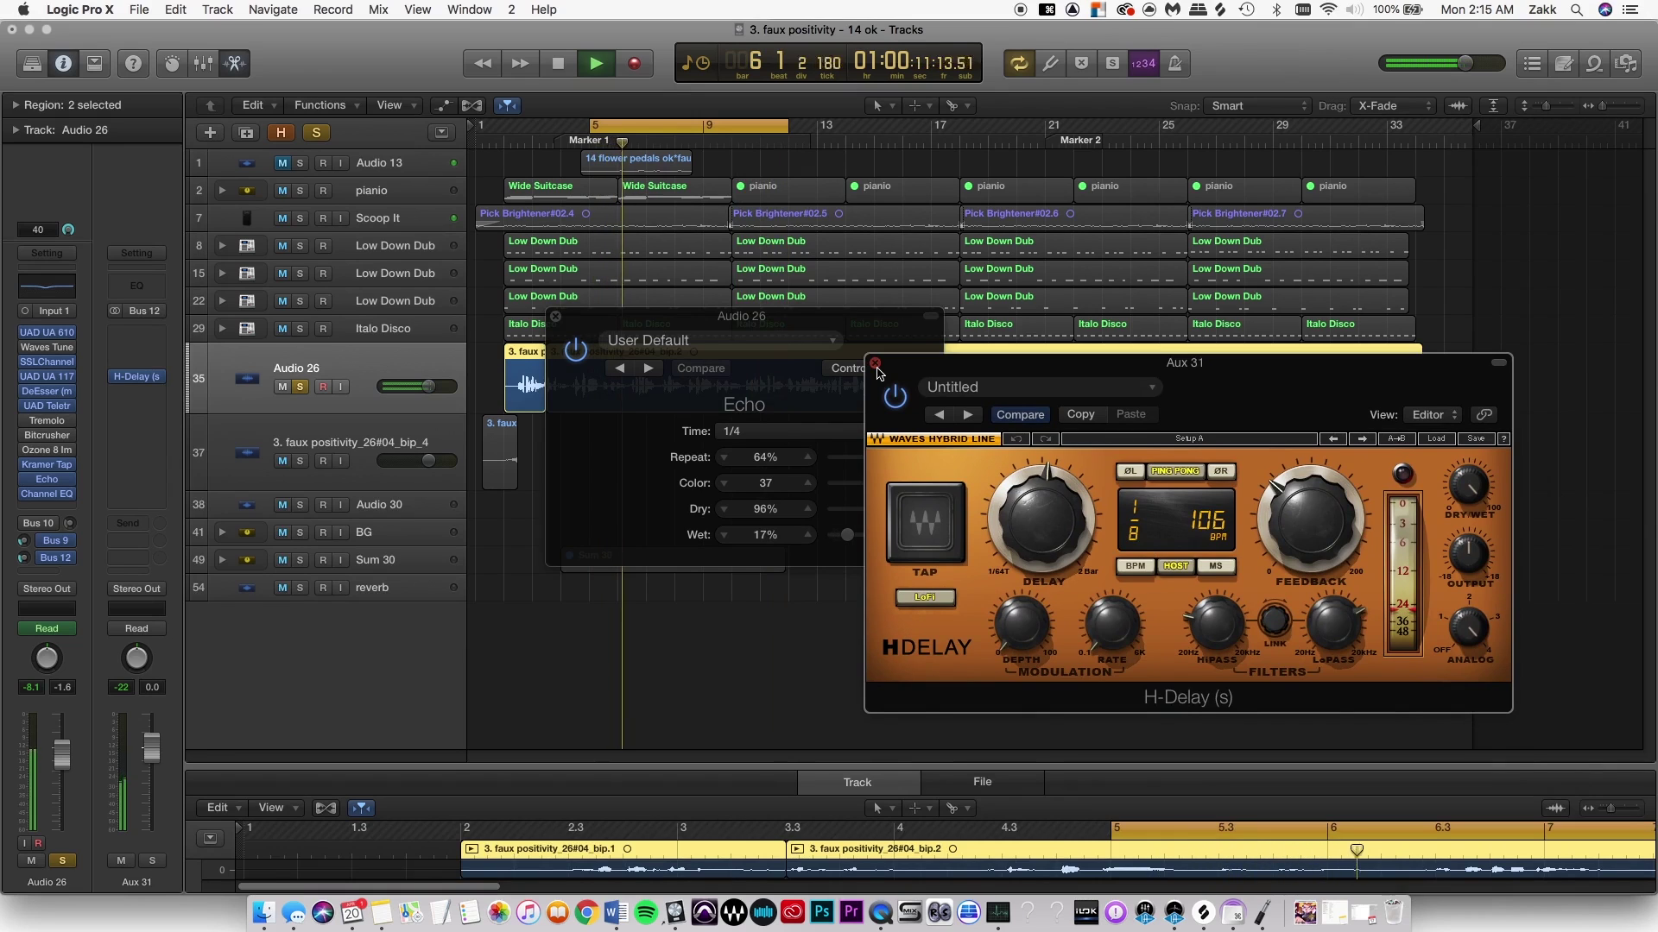
# - Bypass the vocal's Echo and try the H-Delay with a delay time of 1/4
pyautogui.click(582, 349)
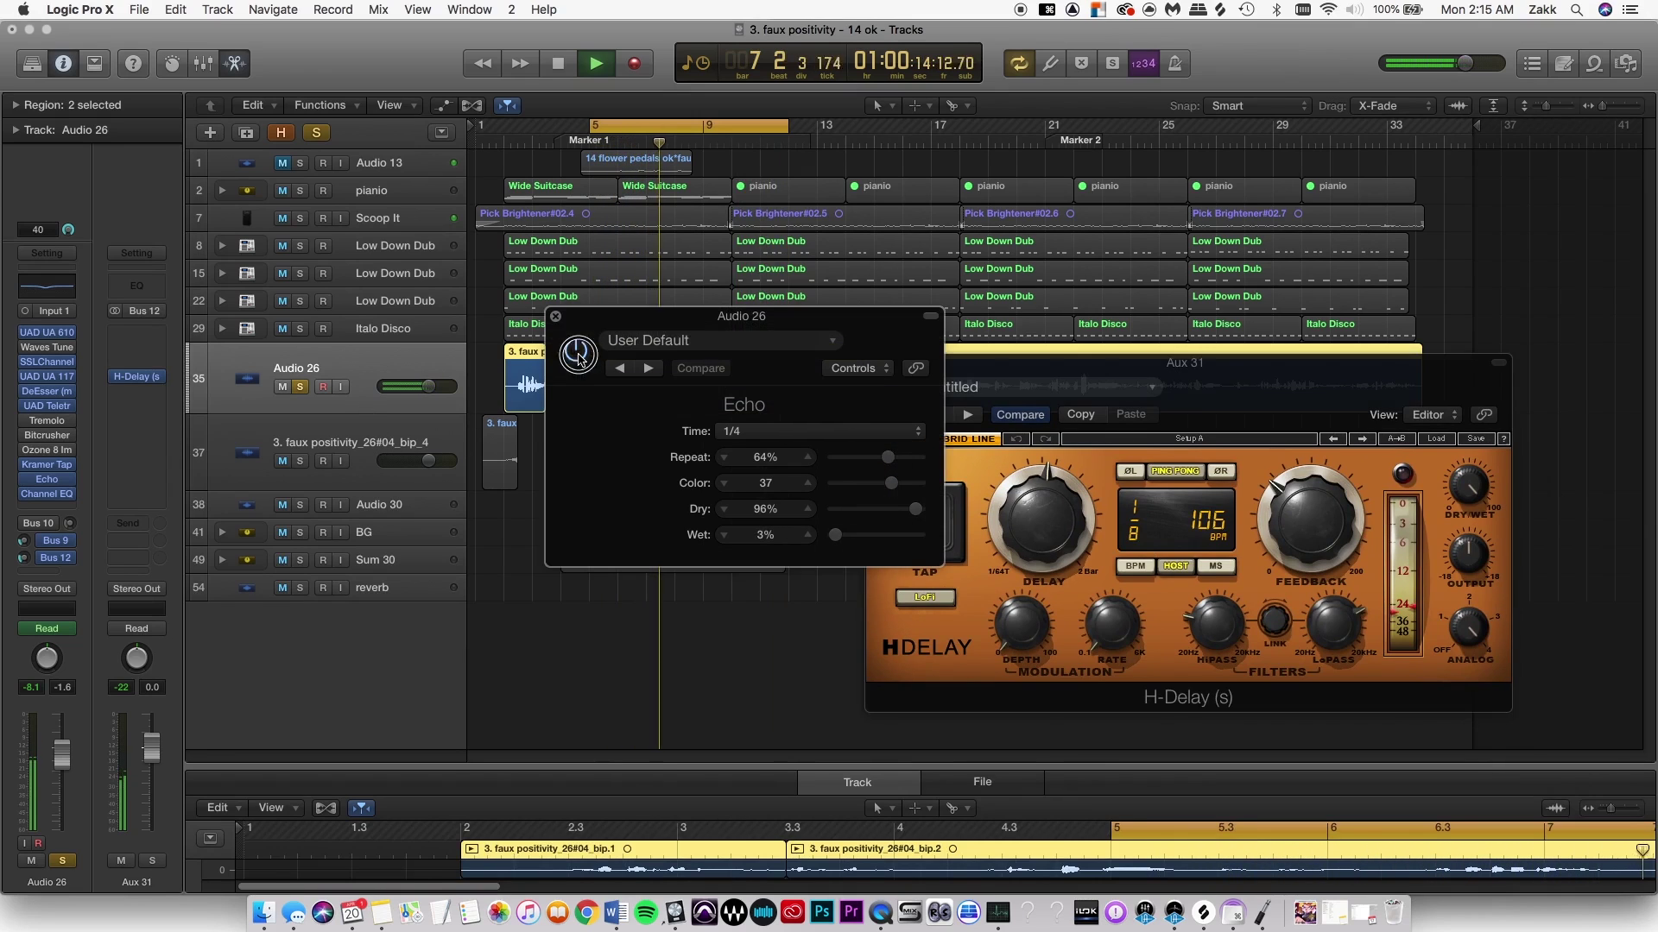
pyautogui.click(1217, 405)
pyautogui.moveTo(1040, 526); pyautogui.dragTo(1041, 496)
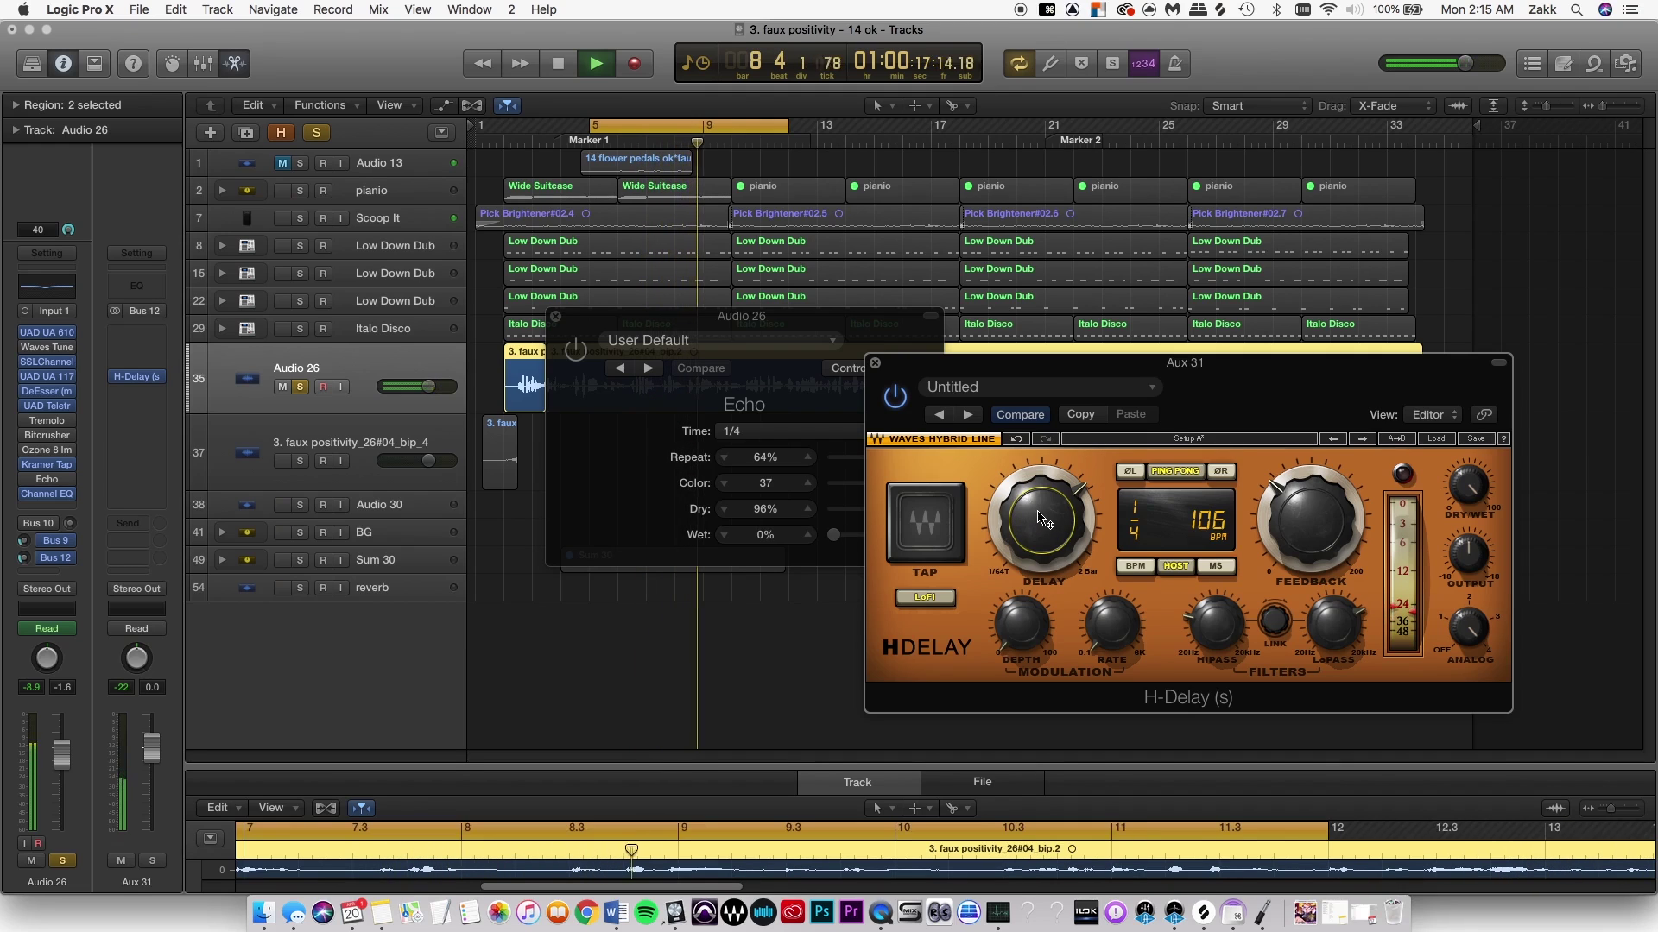
# - Compare the vocal in the full mix and soloed, with the Echo switched back on
pyautogui.press('s')
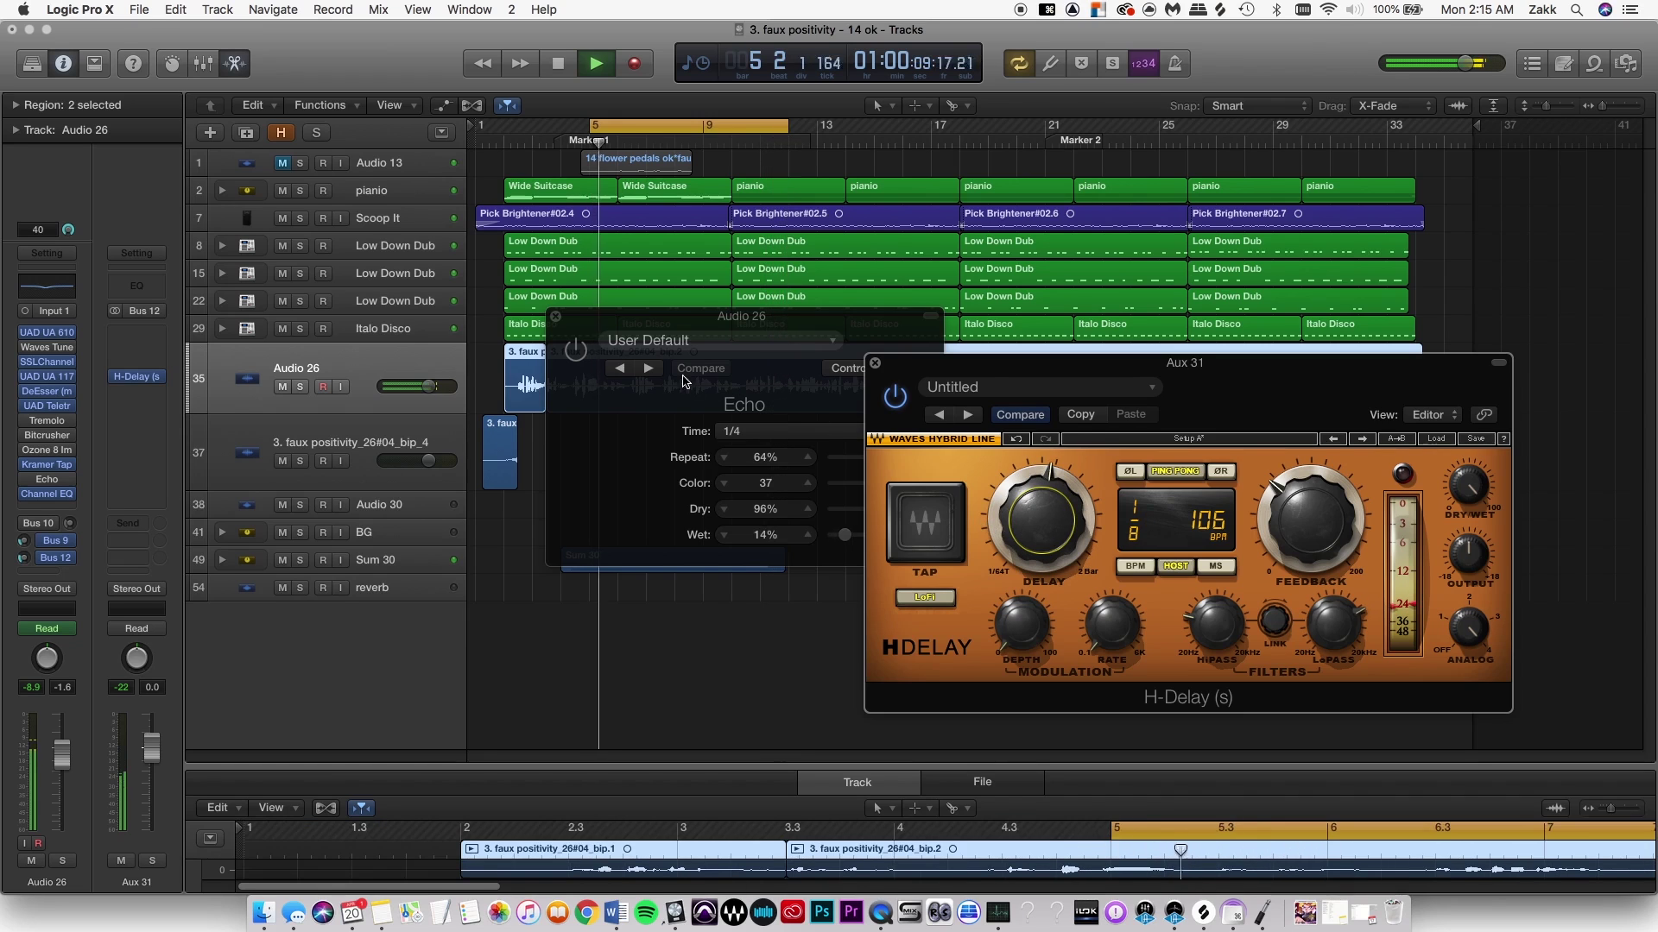
pyautogui.click(583, 442)
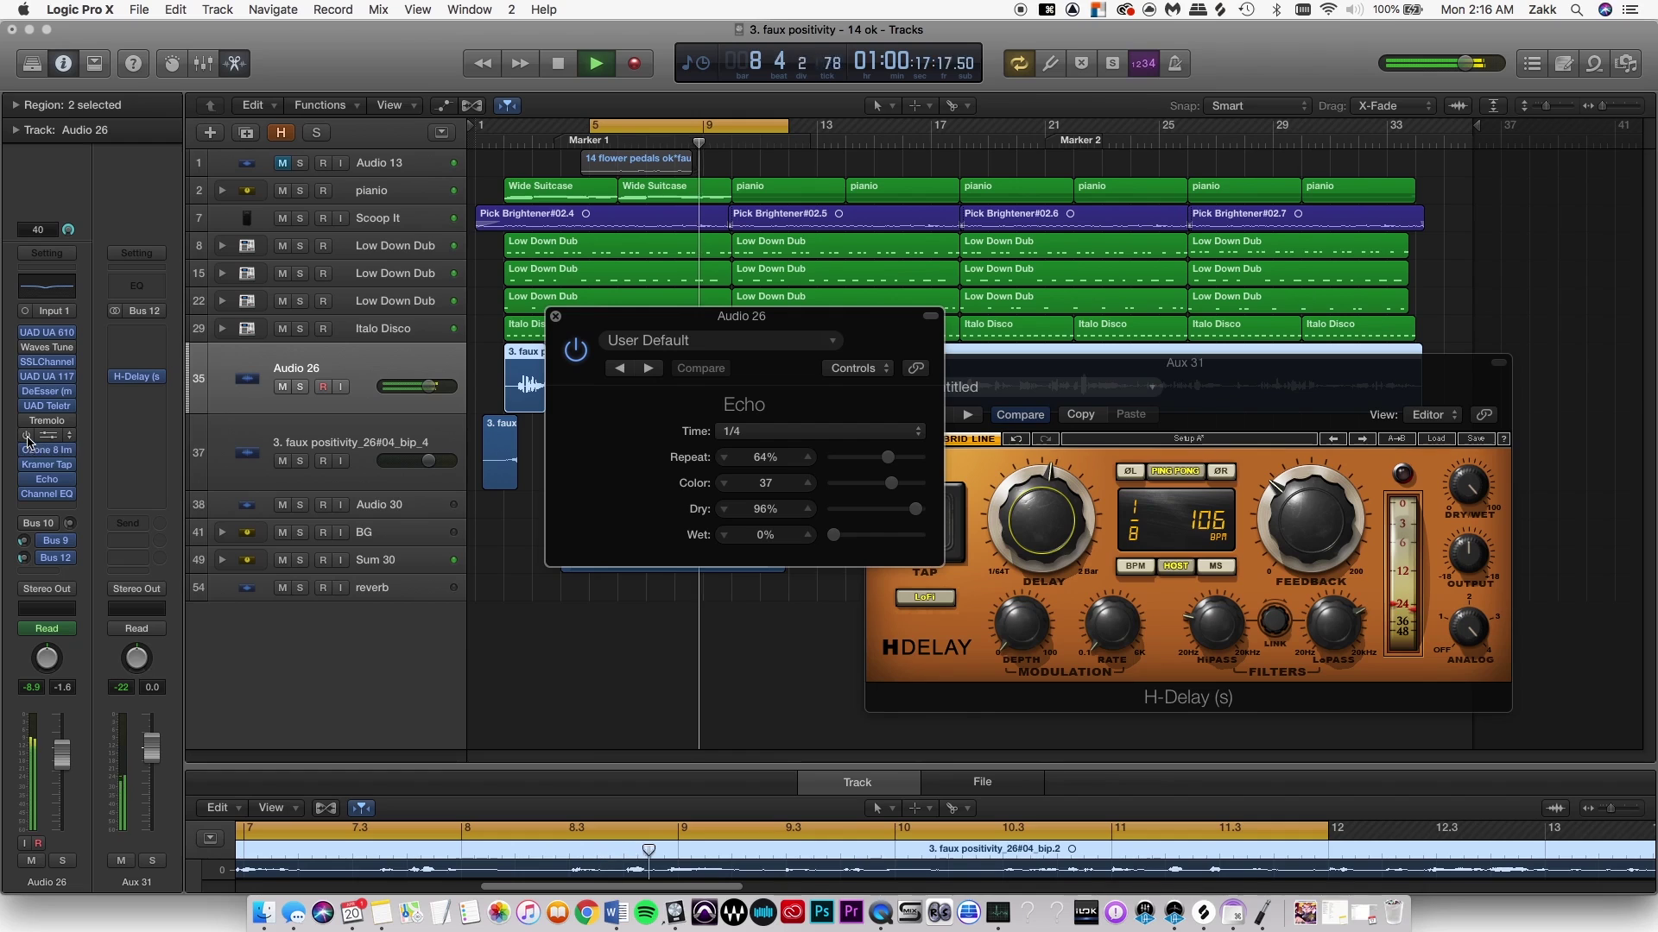
pyautogui.press('s')
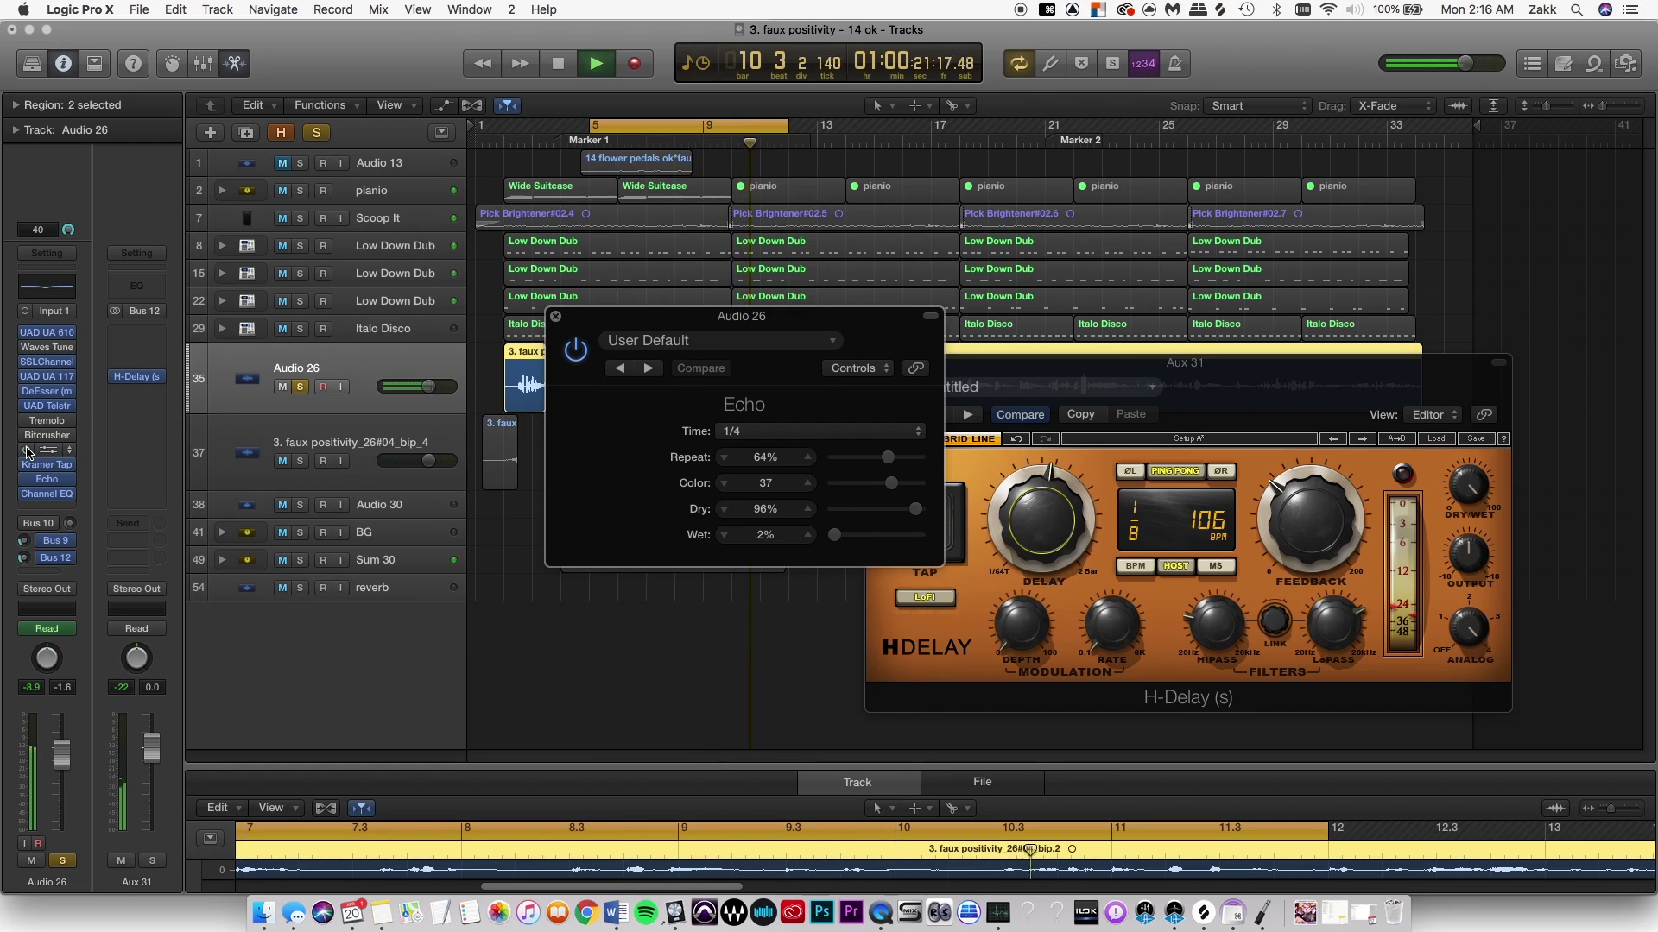
# - Compare the soloed vocal with the Ozone 8 Imager on and bypassed, close it, and open the Kramer Tape plug-in
pyautogui.click(48, 450)
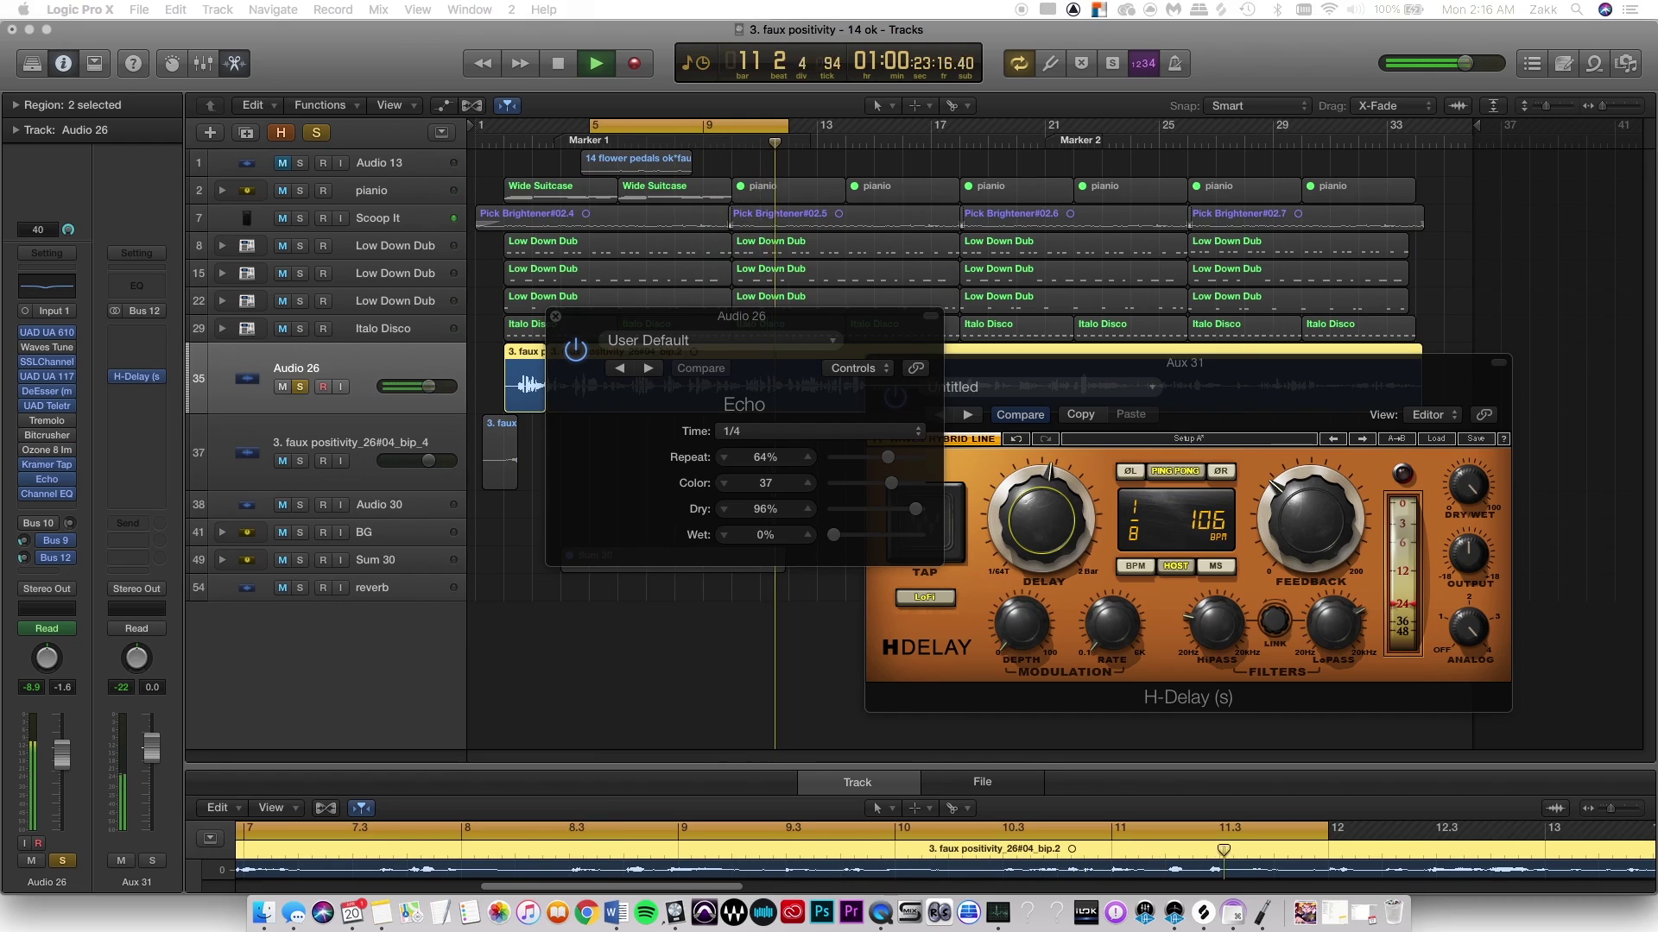
pyautogui.click(372, 288)
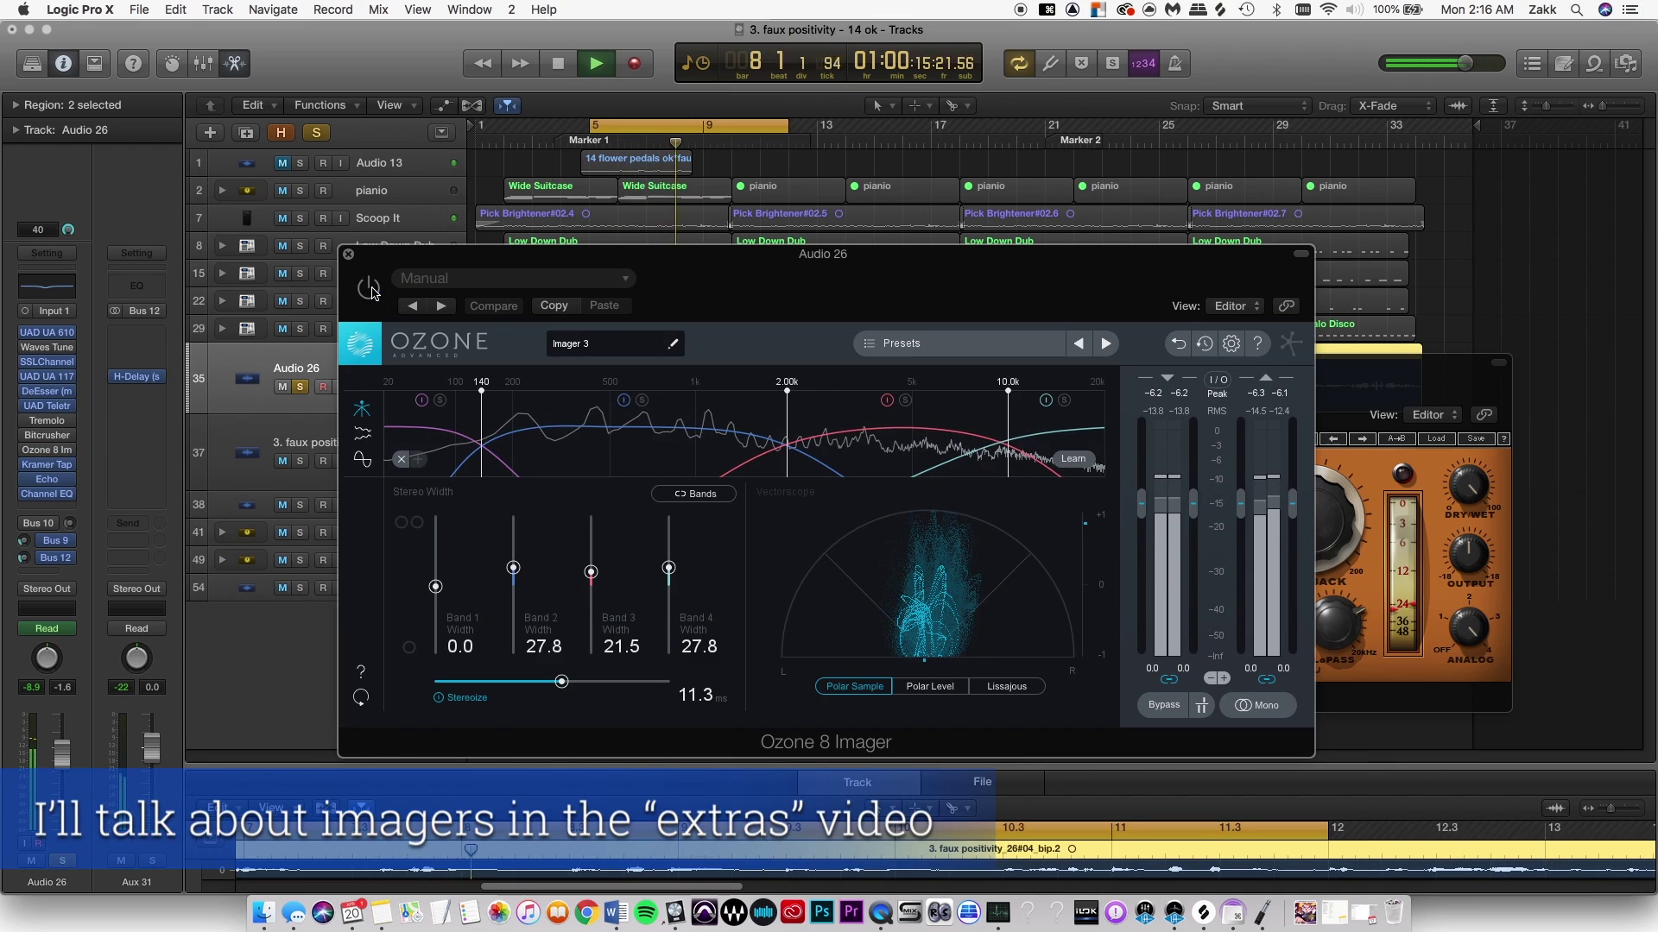
pyautogui.click(370, 289)
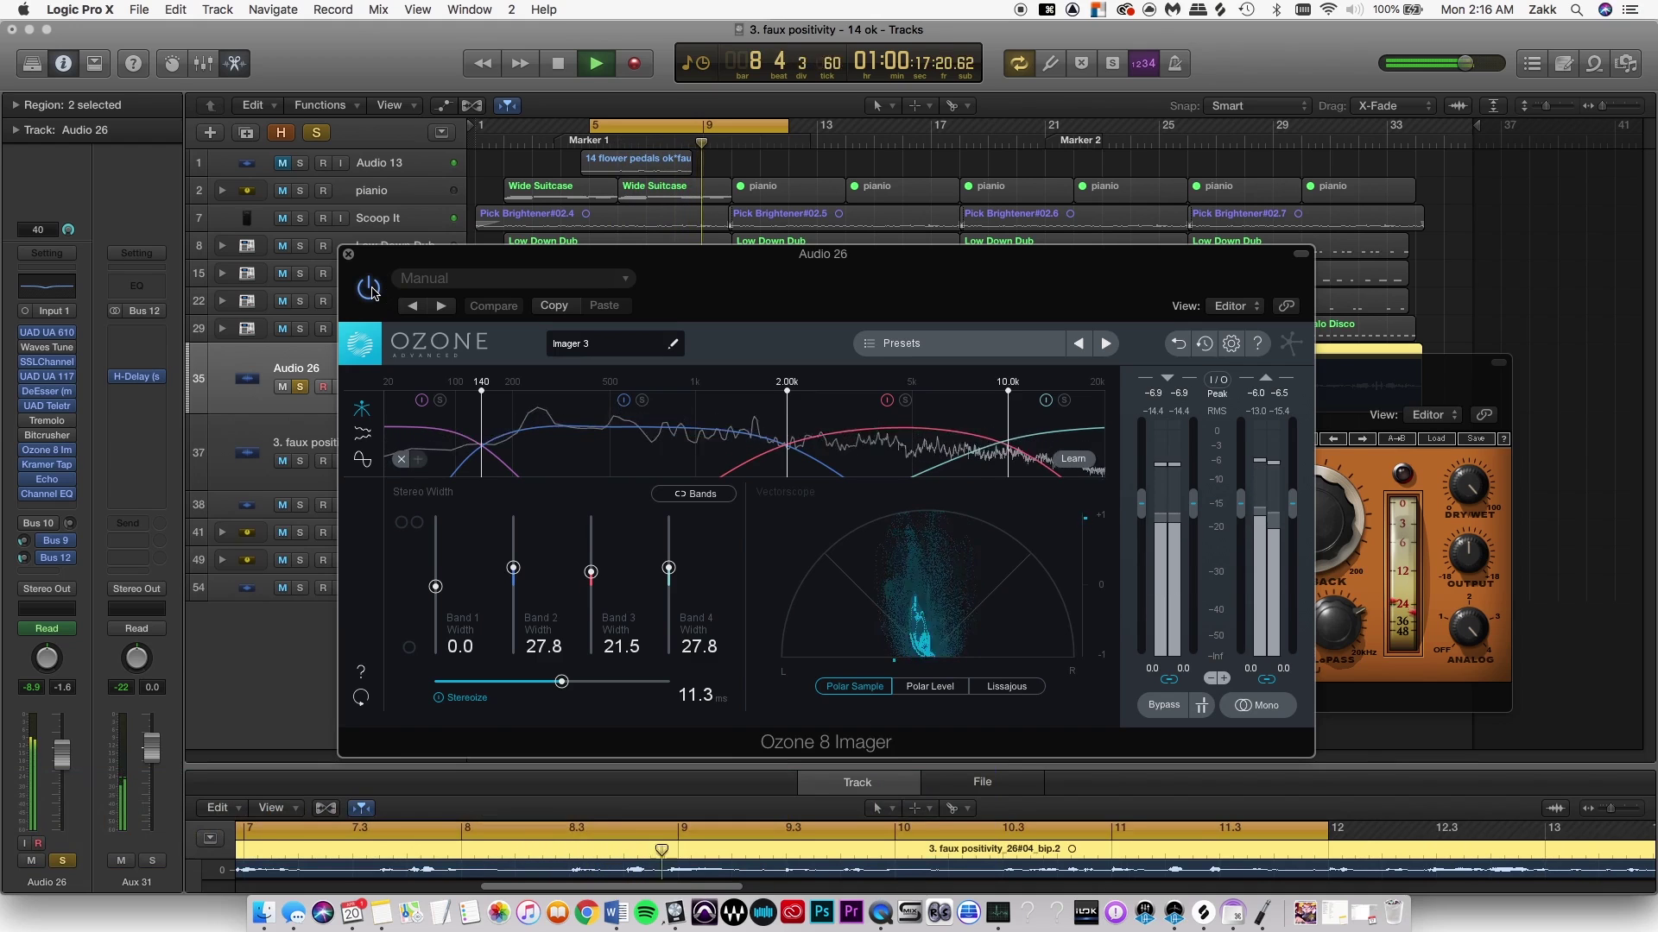
pyautogui.click(369, 288)
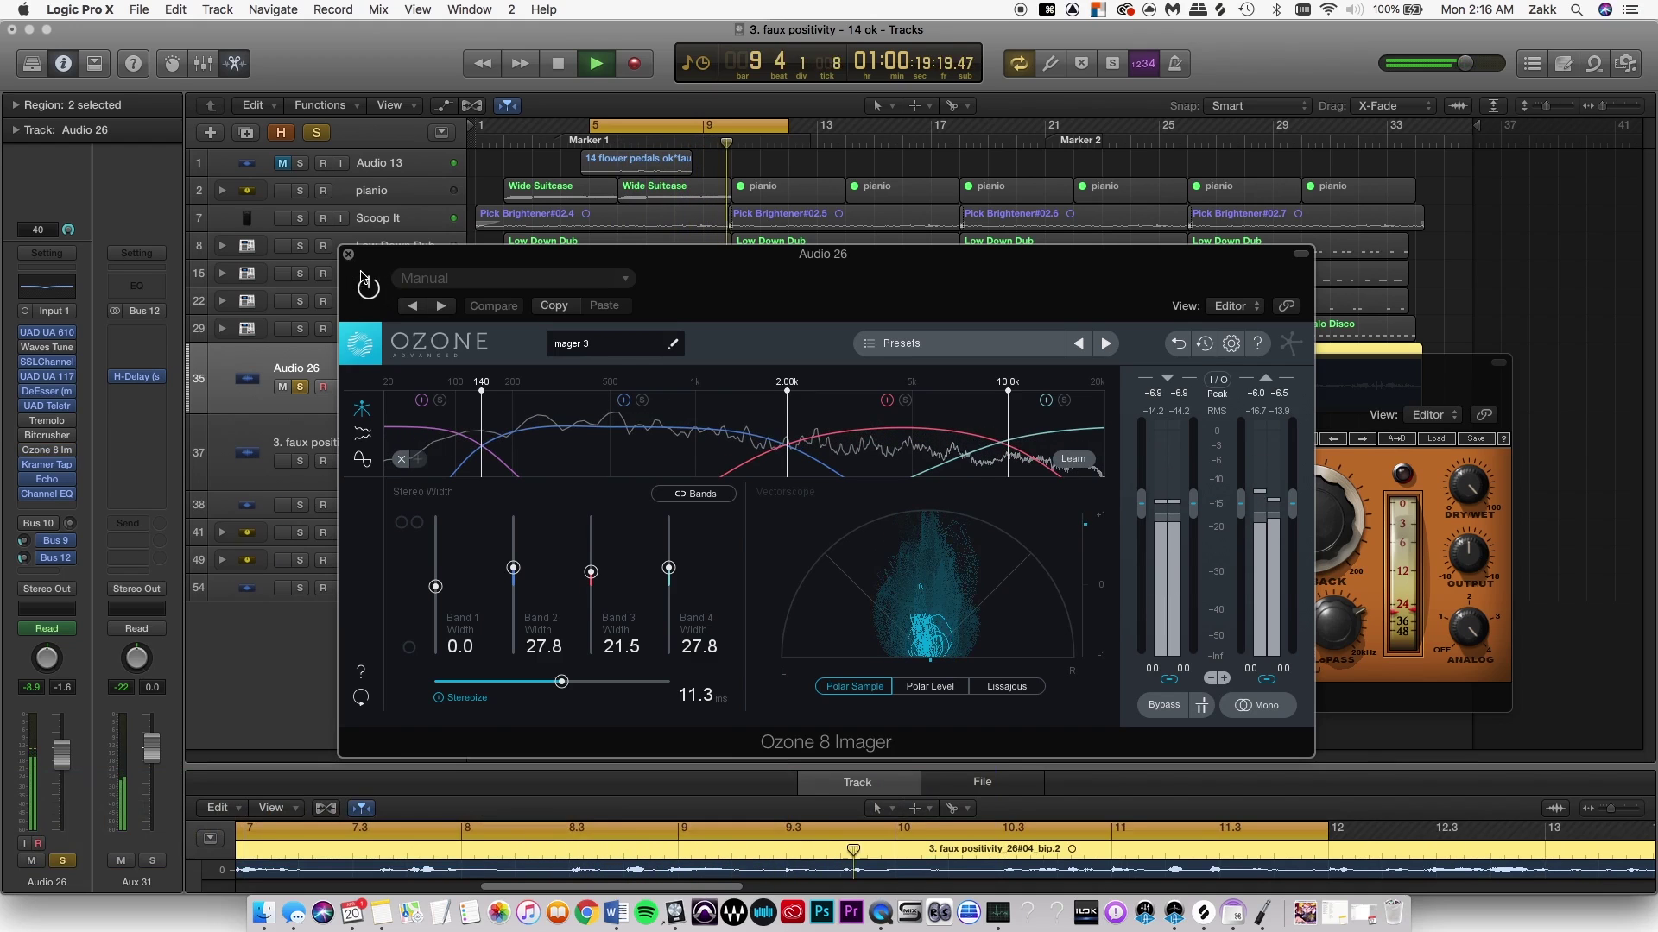
pyautogui.click(348, 254)
pyautogui.click(47, 465)
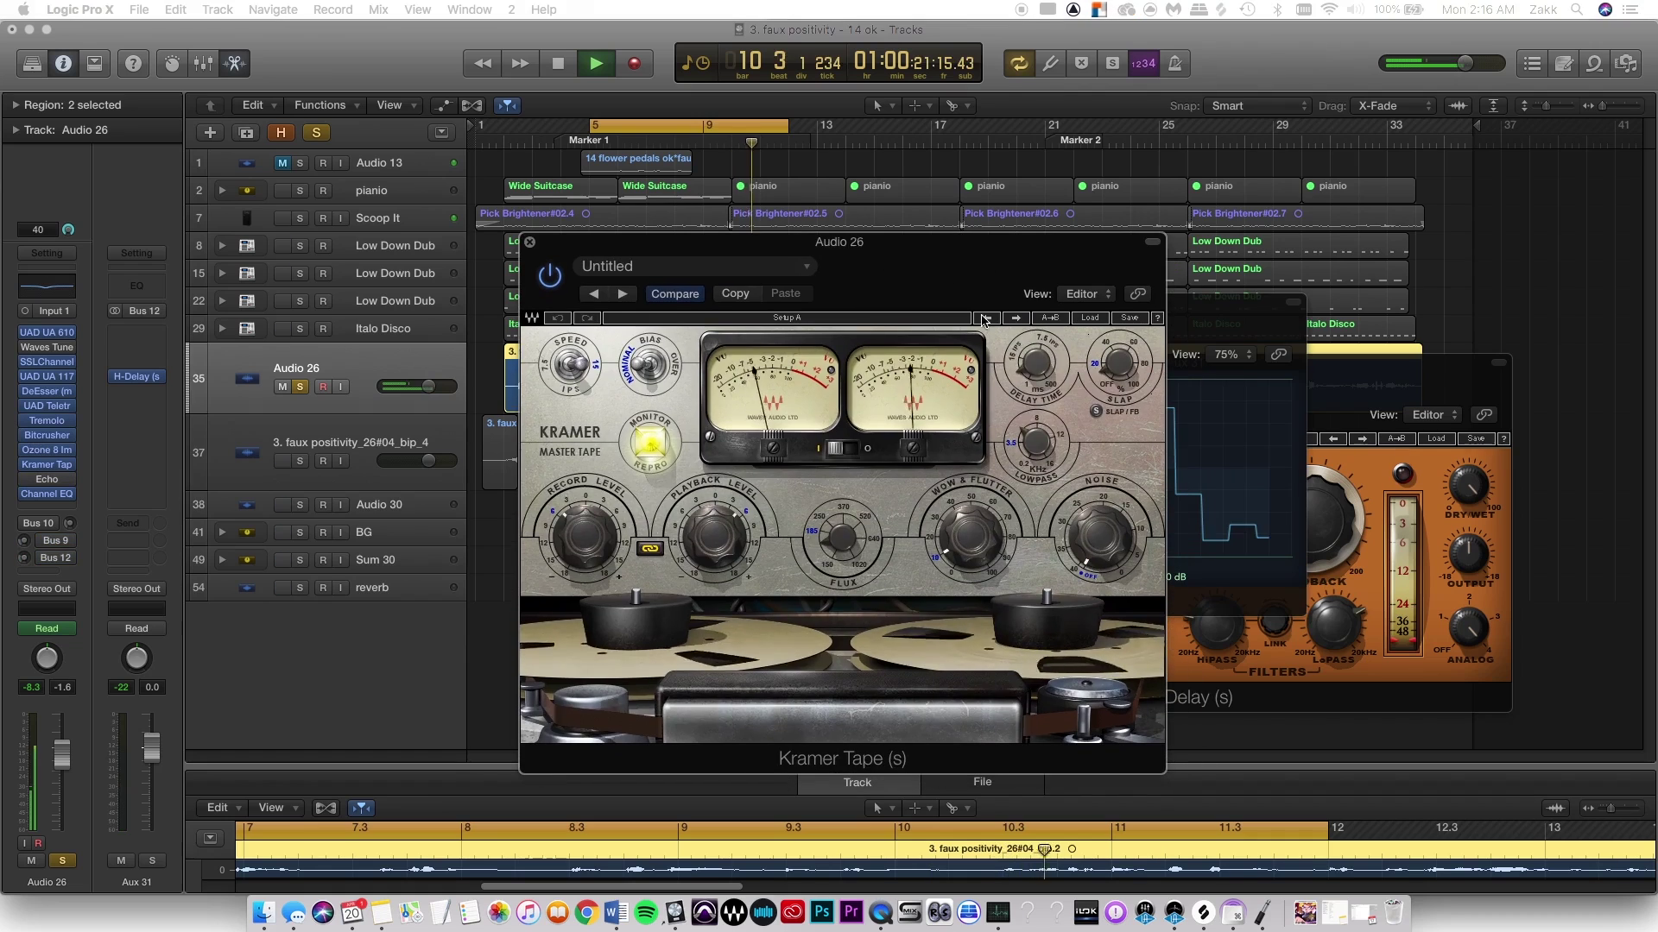
pyautogui.moveTo(35, 423)
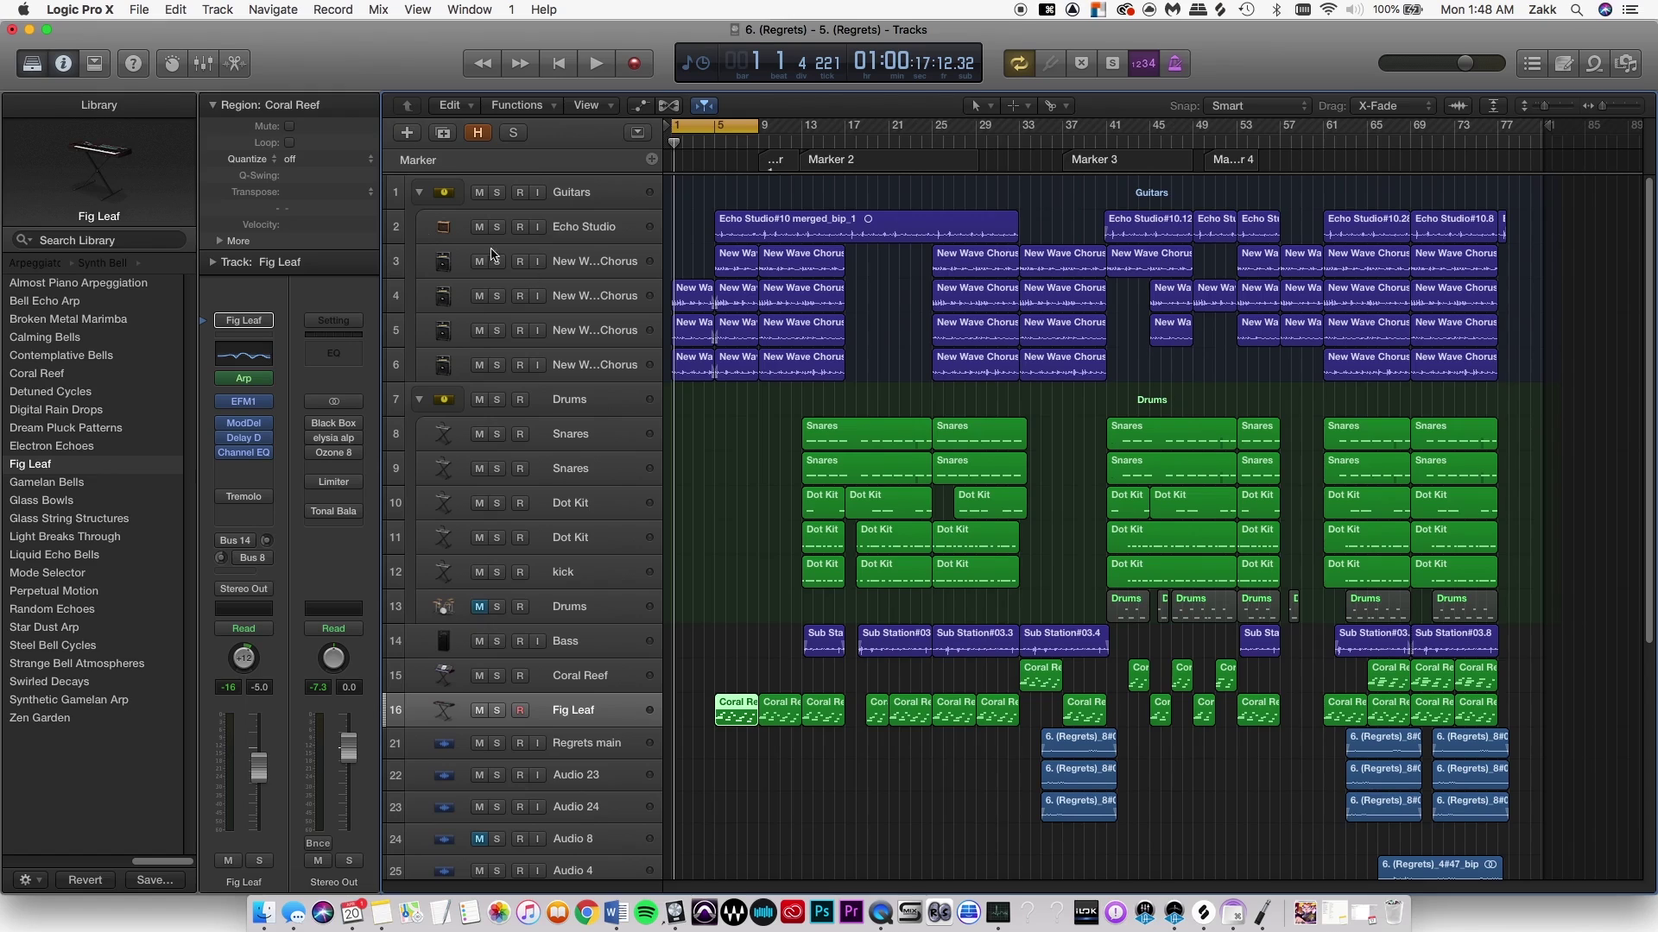
# - Play the Regrets song from the start and select the Fig Leaf track to examine its sends
pyautogui.press('space')
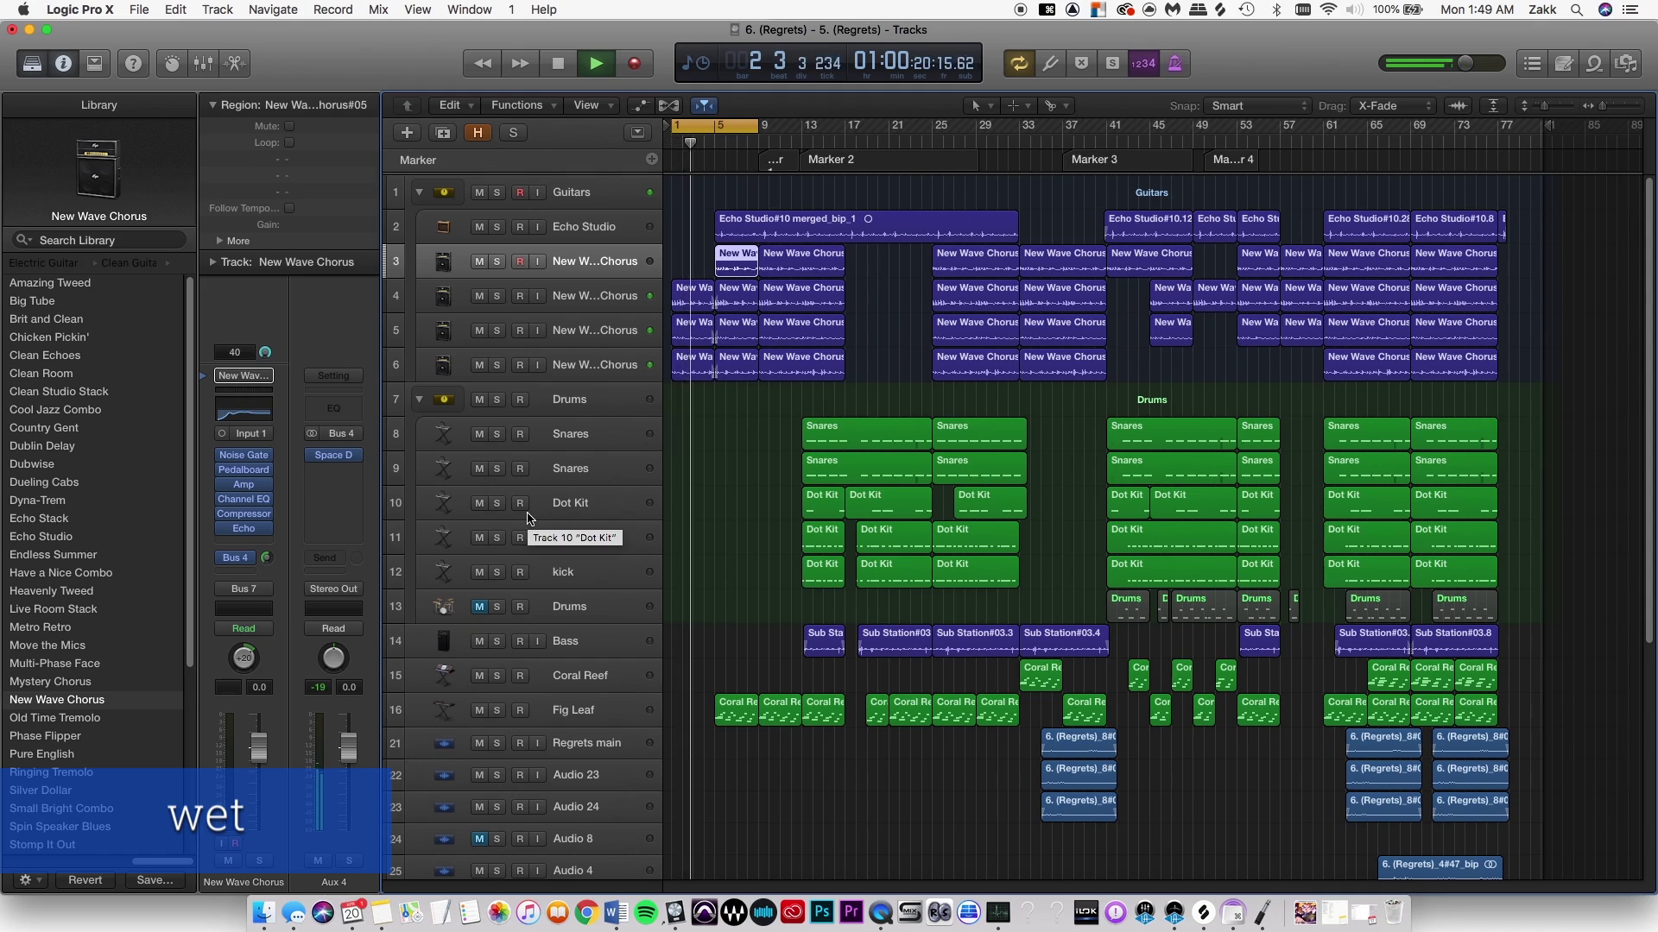
pyautogui.click(566, 703)
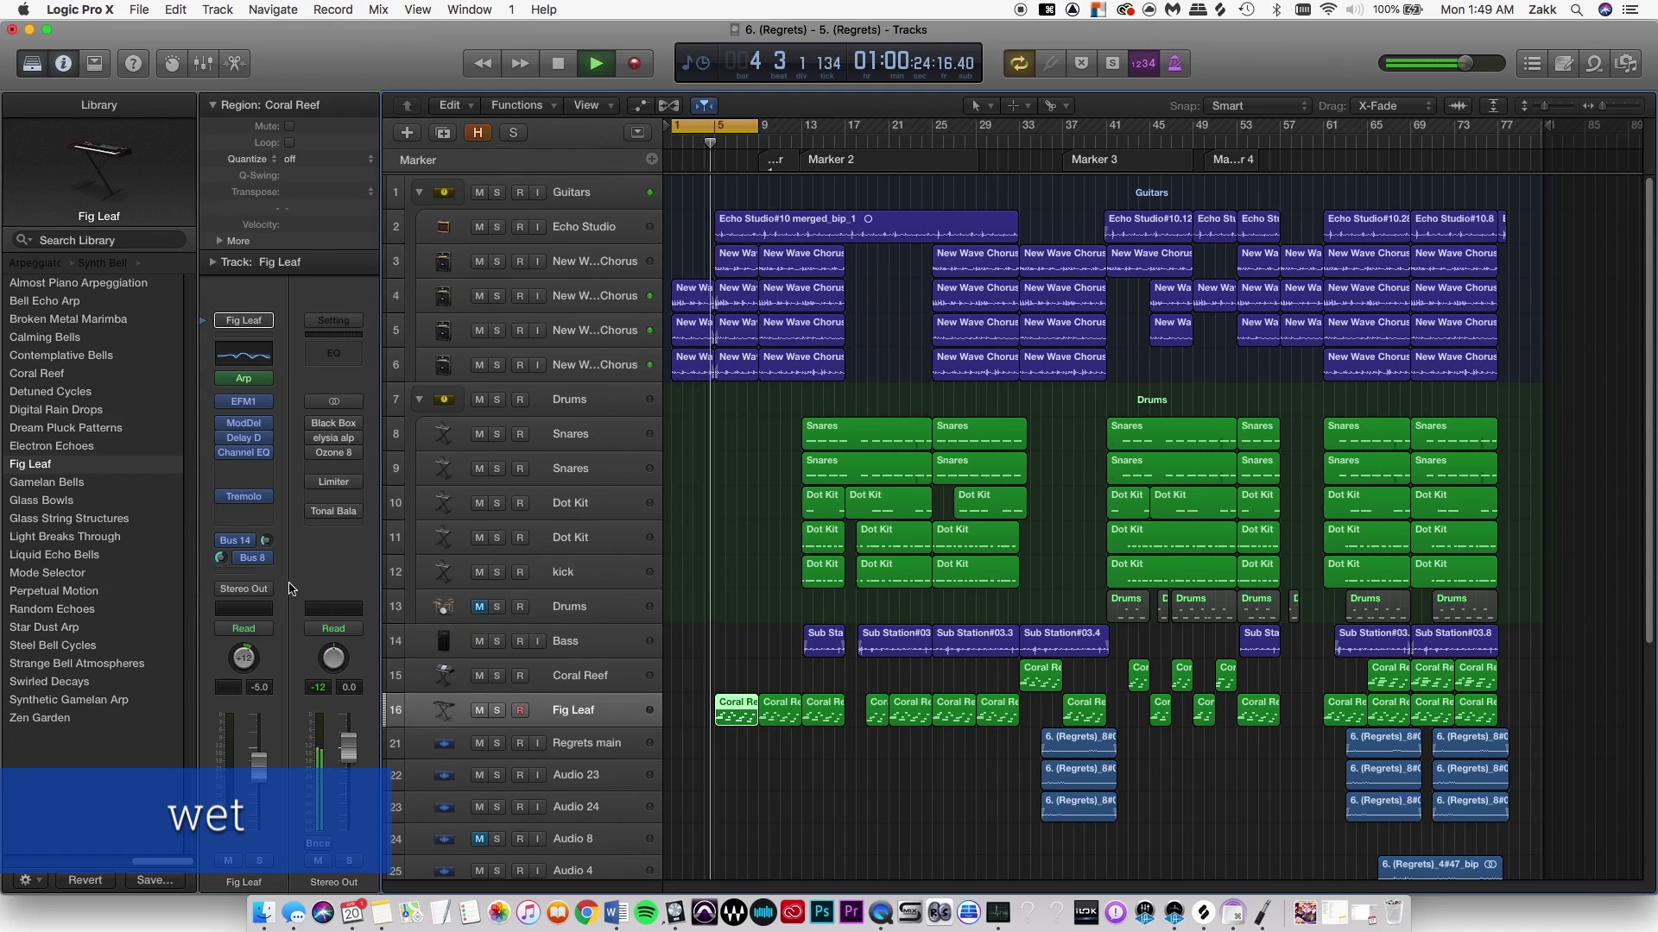